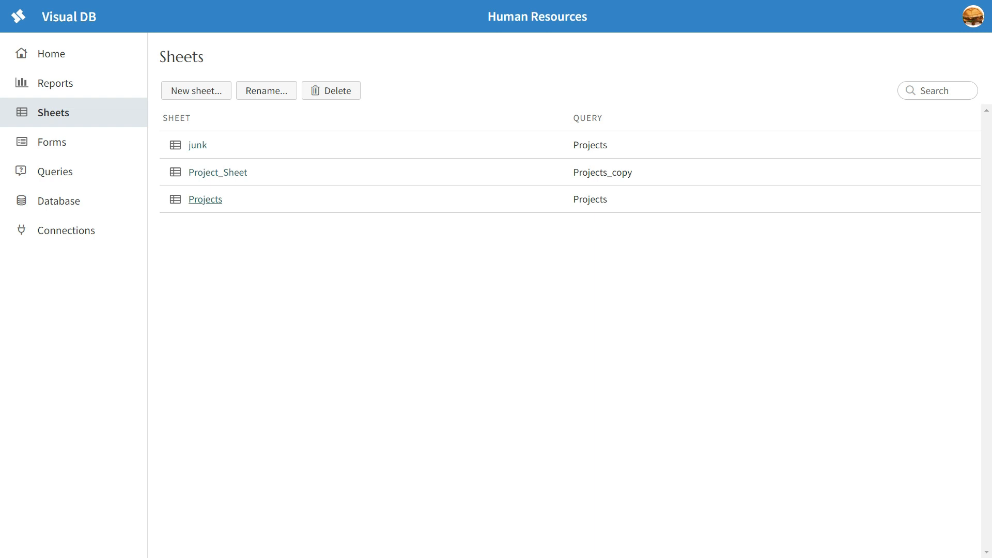
- Look through the grouped task records in the Projects sheet and return to the list of sheets
{"action": "scroll", "coordinate": [394, 281], "scroll_direction": "down", "scroll_amount": 6}
{"action": "scroll", "coordinate": [393, 310], "scroll_direction": "down", "scroll_amount": 3}
{"action": "scroll", "coordinate": [393, 310], "scroll_direction": "up", "scroll_amount": 6}
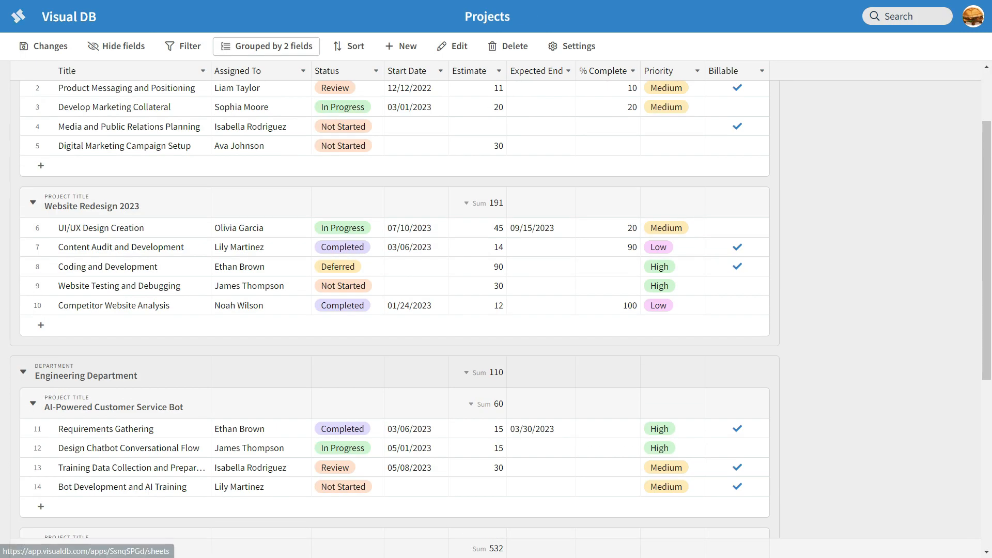
{"action": "left_click", "coordinate": [18, 16]}
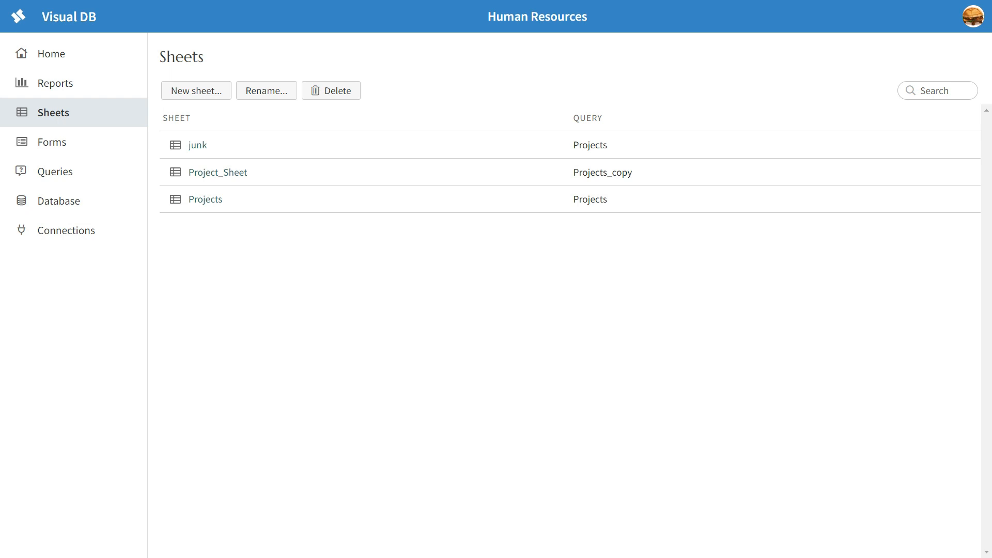
- Examine the data stored in the proj_employee and proj_project database tables, returning to the table list
{"action": "left_click", "coordinate": [59, 201]}
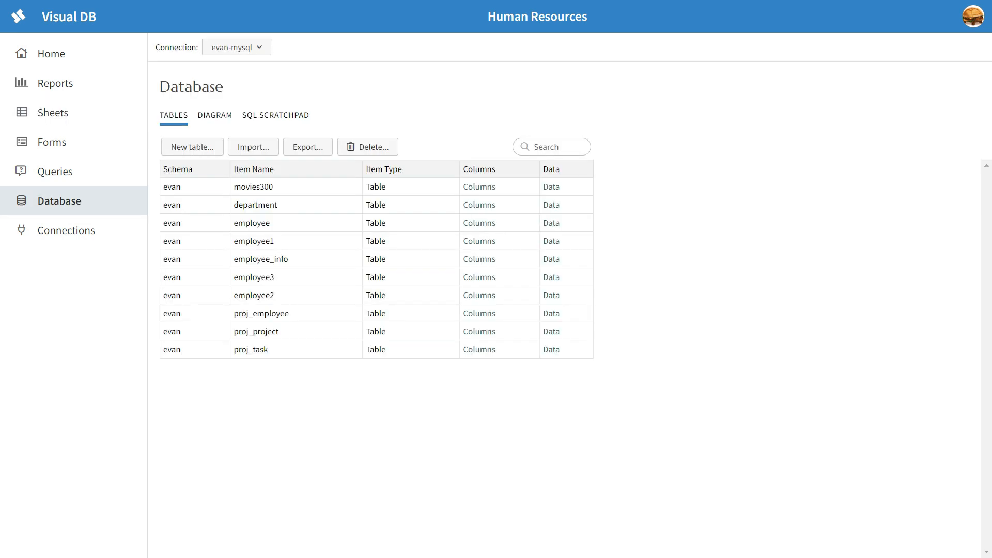
{"action": "left_click_drag", "start_coordinate": [163, 313], "coordinate": [560, 349]}
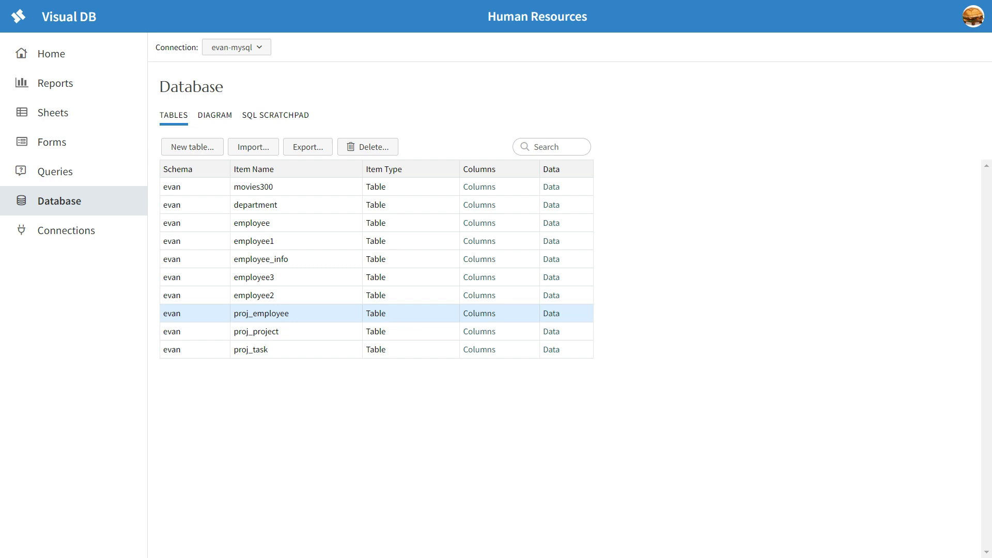
{"action": "left_click", "coordinate": [551, 313]}
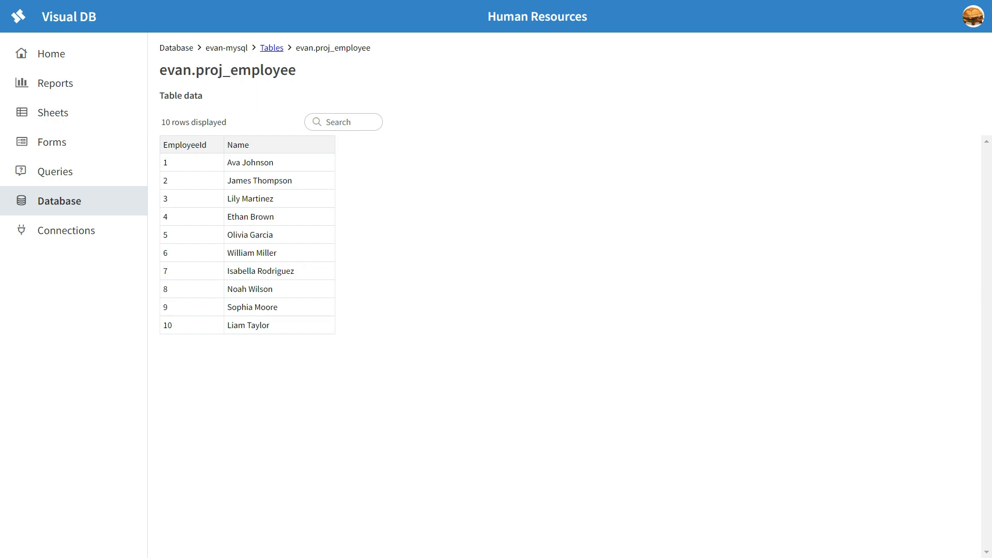
{"action": "left_click", "coordinate": [250, 162]}
{"action": "left_click", "coordinate": [250, 199]}
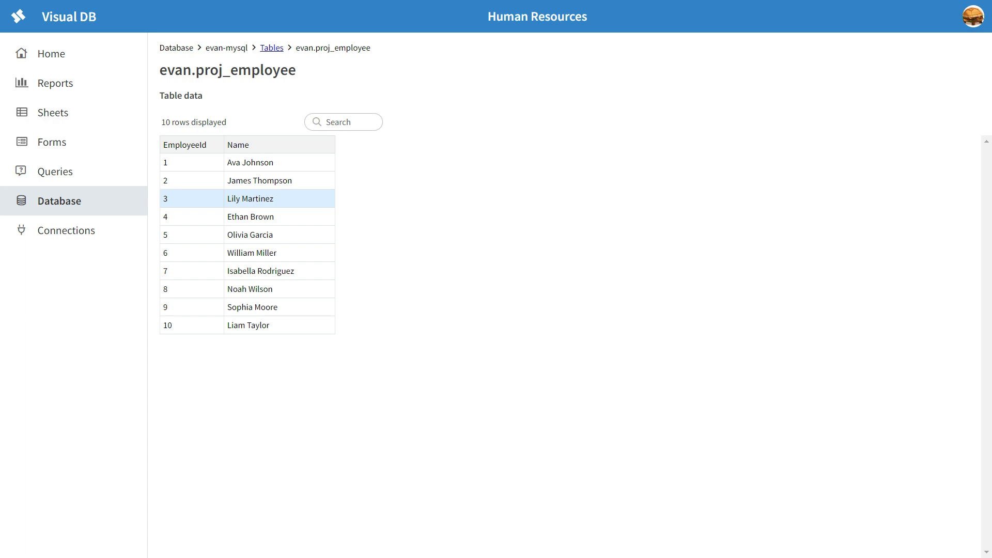
{"action": "left_click", "coordinate": [249, 162]}
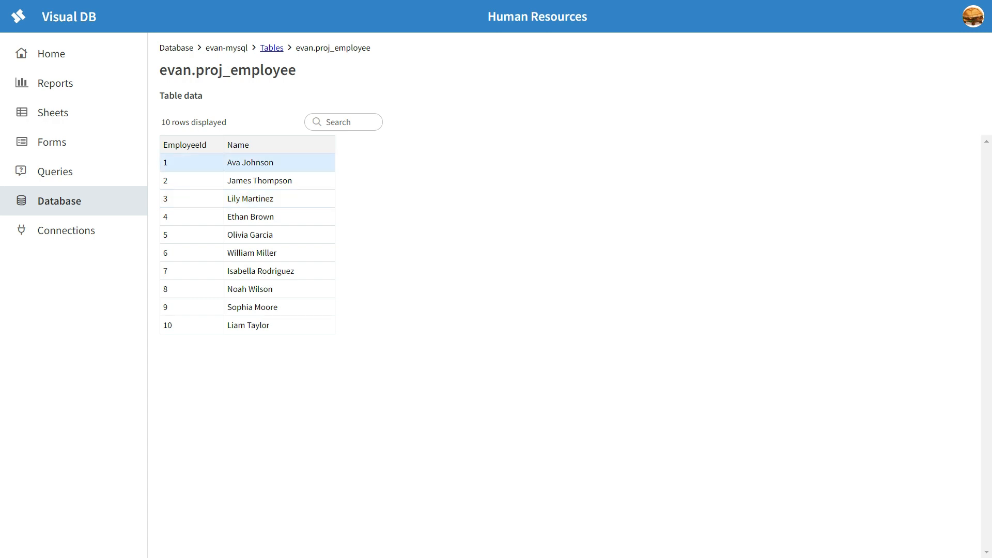
{"action": "key", "text": "alt+Left"}
{"action": "left_click", "coordinate": [552, 331]}
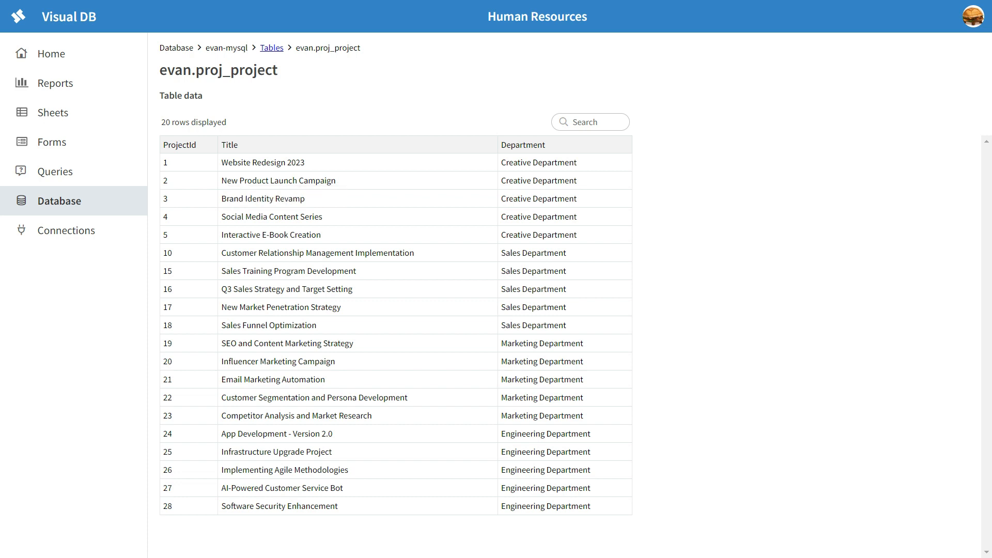
{"action": "left_click", "coordinate": [271, 47]}
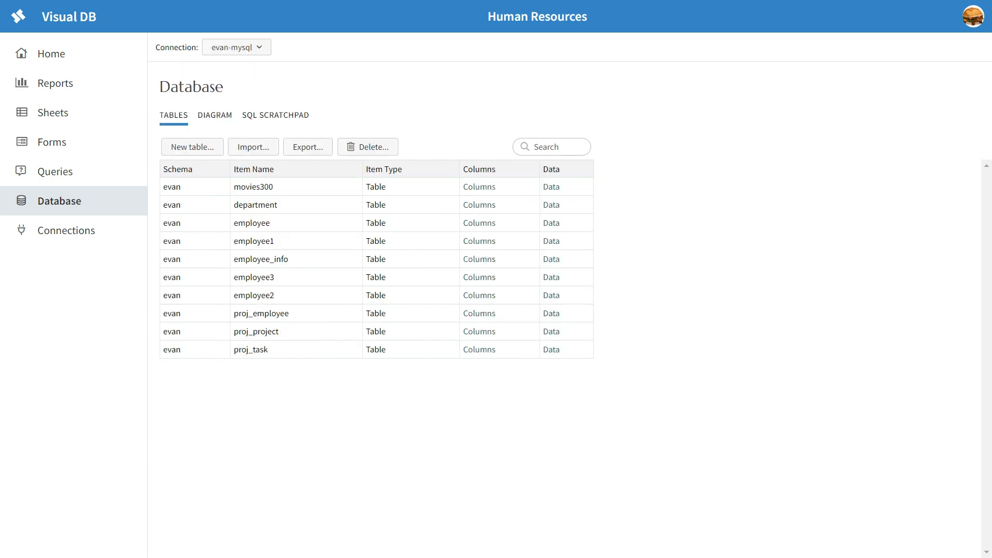
- Examine all columns of the proj_task table's data, including the project and assignee references, and return to the table list
{"action": "left_click", "coordinate": [552, 350]}
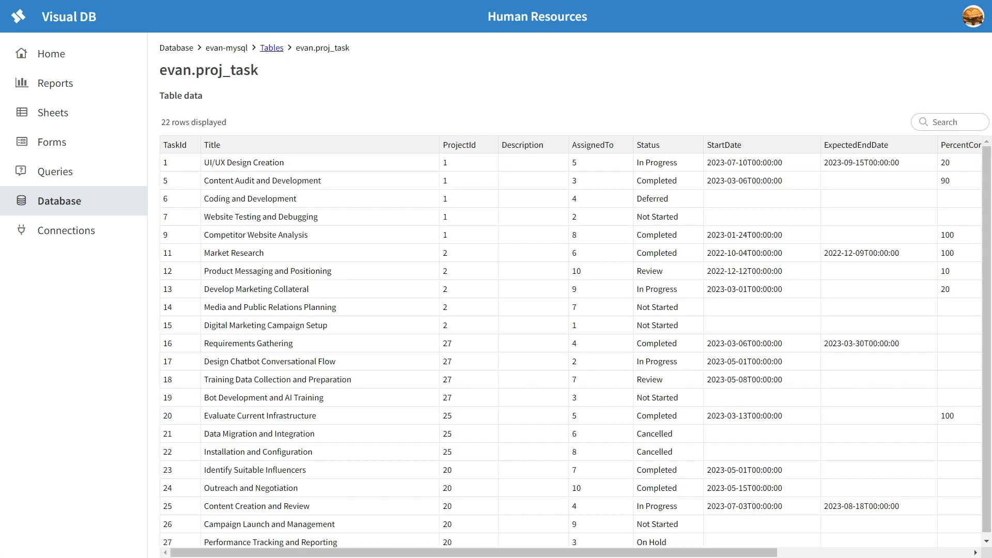
{"action": "scroll", "coordinate": [571, 347], "scroll_direction": "down", "scroll_amount": 1}
{"action": "scroll", "coordinate": [571, 346], "scroll_direction": "right", "scroll_amount": 5}
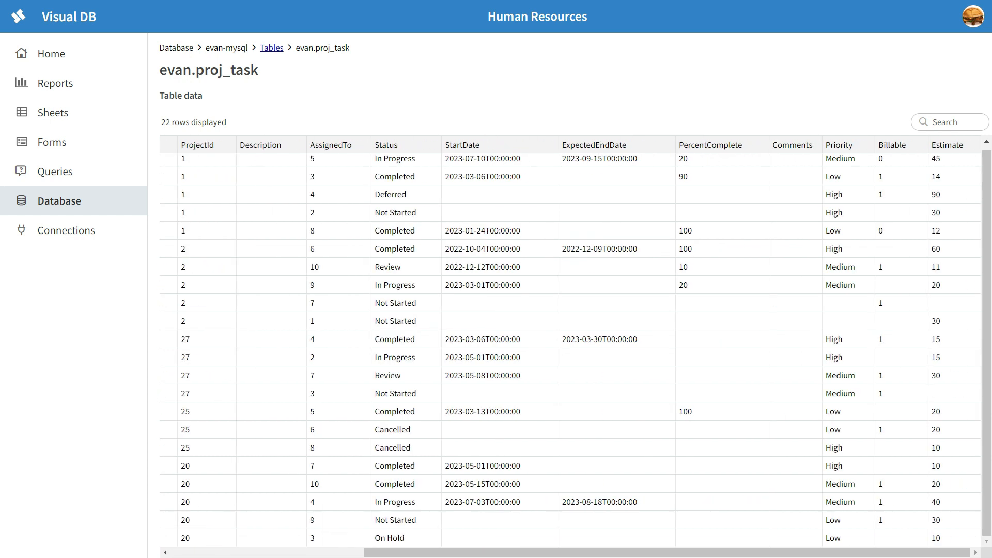
{"action": "scroll", "coordinate": [571, 346], "scroll_direction": "up", "scroll_amount": 1}
{"action": "scroll", "coordinate": [571, 346], "scroll_direction": "left", "scroll_amount": 5}
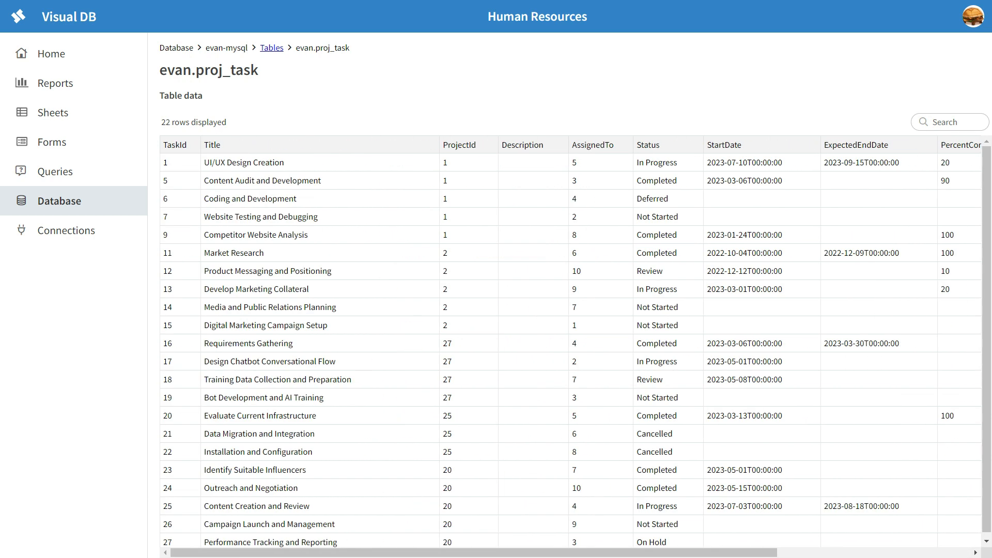
{"action": "scroll", "coordinate": [571, 346], "scroll_direction": "right", "scroll_amount": 3}
{"action": "scroll", "coordinate": [572, 346], "scroll_direction": "left", "scroll_amount": 3}
{"action": "key", "text": "alt+Left"}
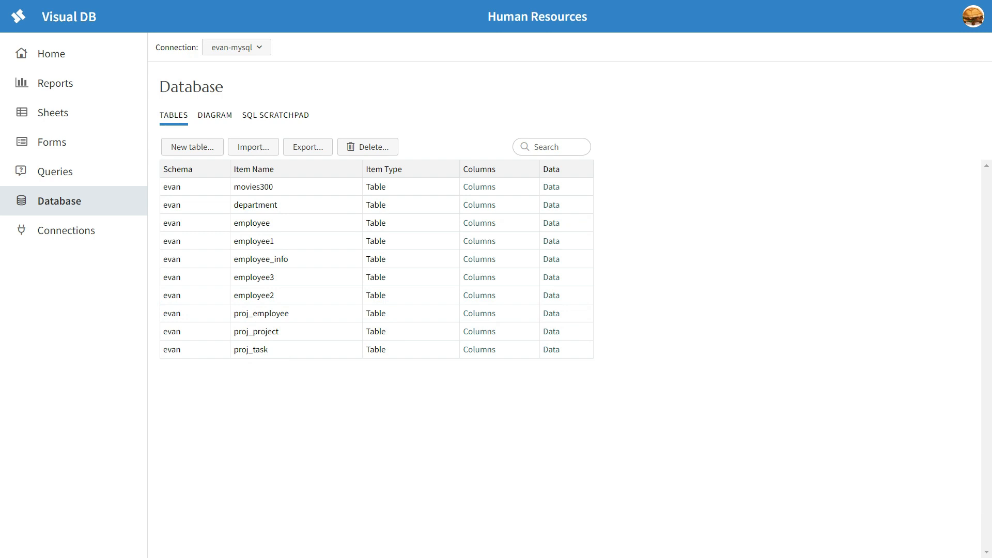
{"action": "left_click", "coordinate": [253, 147]}
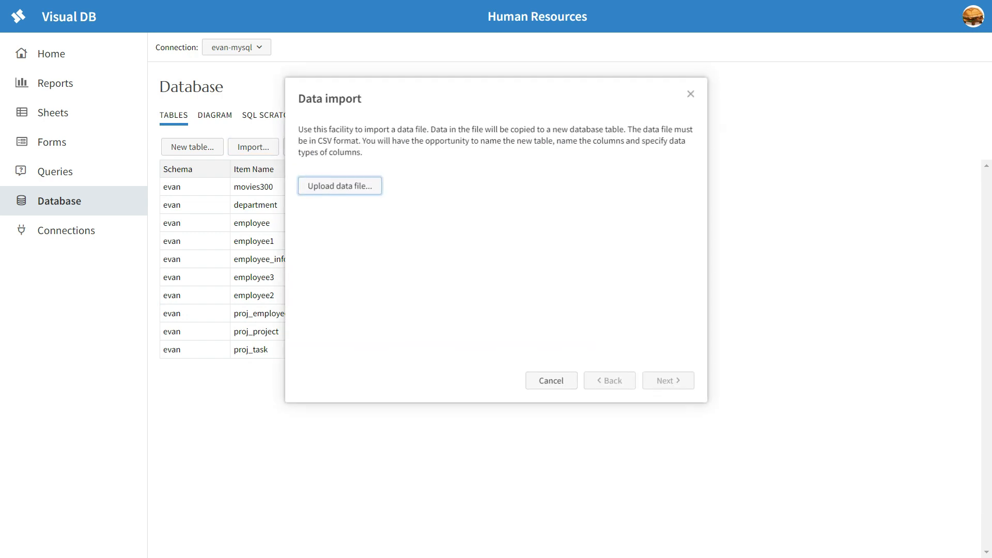
{"action": "left_click", "coordinate": [340, 186]}
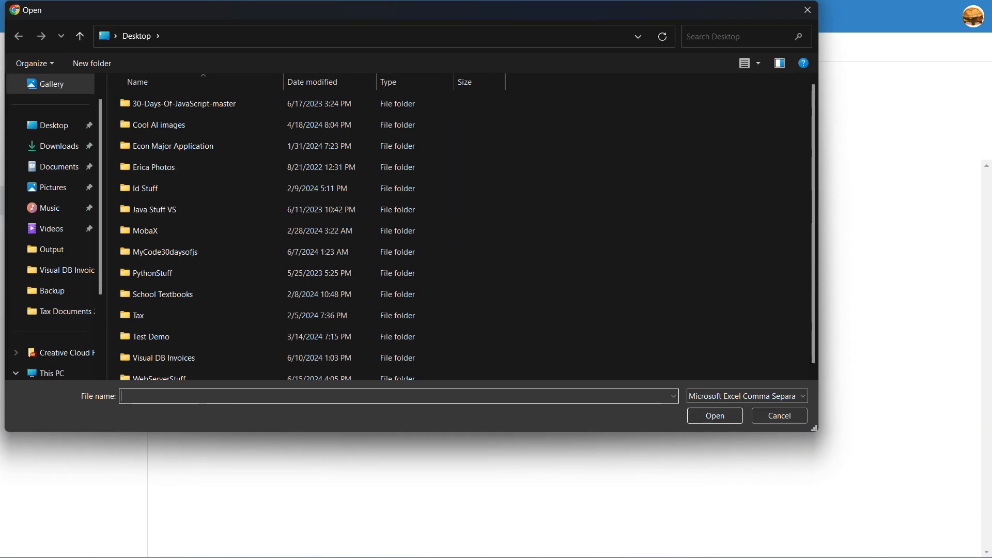
{"action": "left_click", "coordinate": [775, 414]}
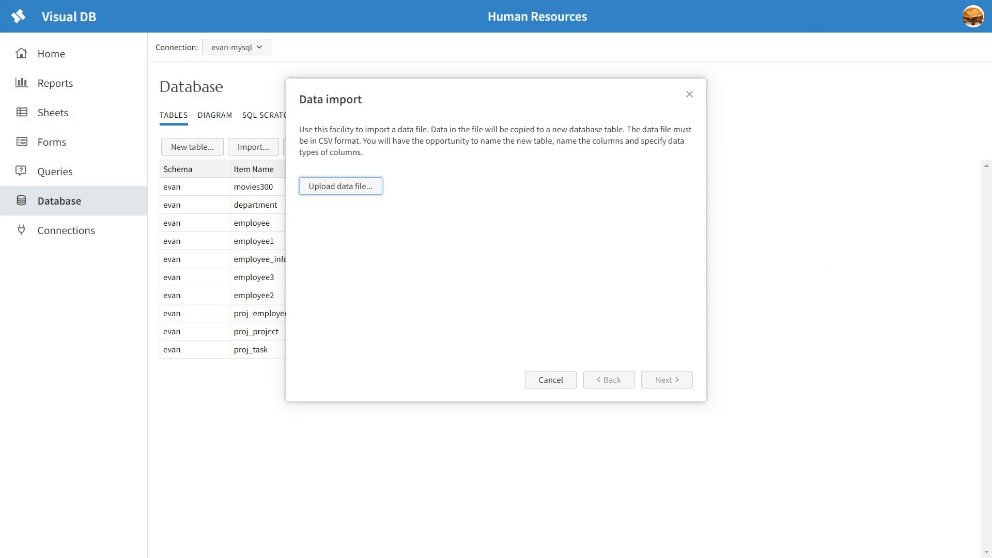
{"action": "left_click", "coordinate": [551, 380]}
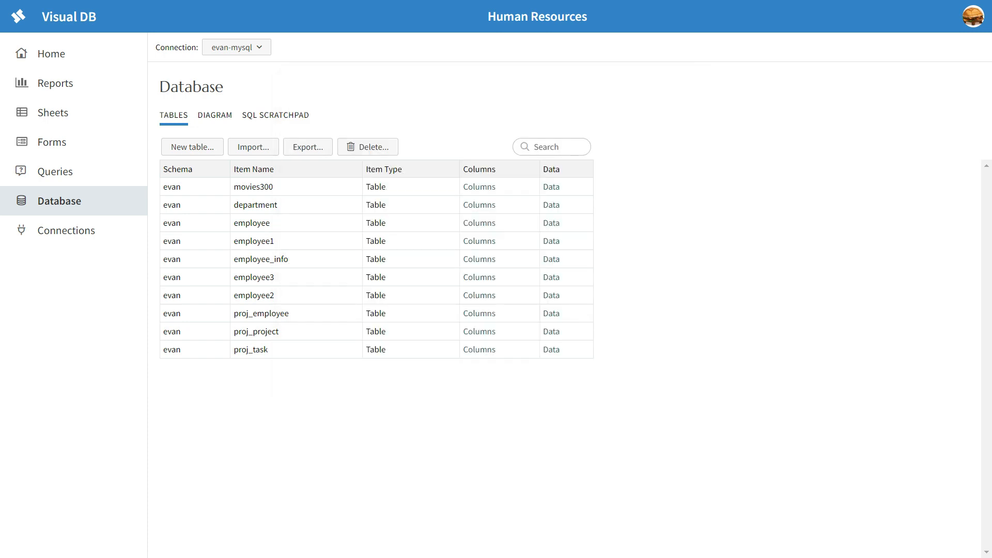
- Start a new Query Builder query named Projects_query on the evan-mysql connection
{"action": "left_click", "coordinate": [55, 171]}
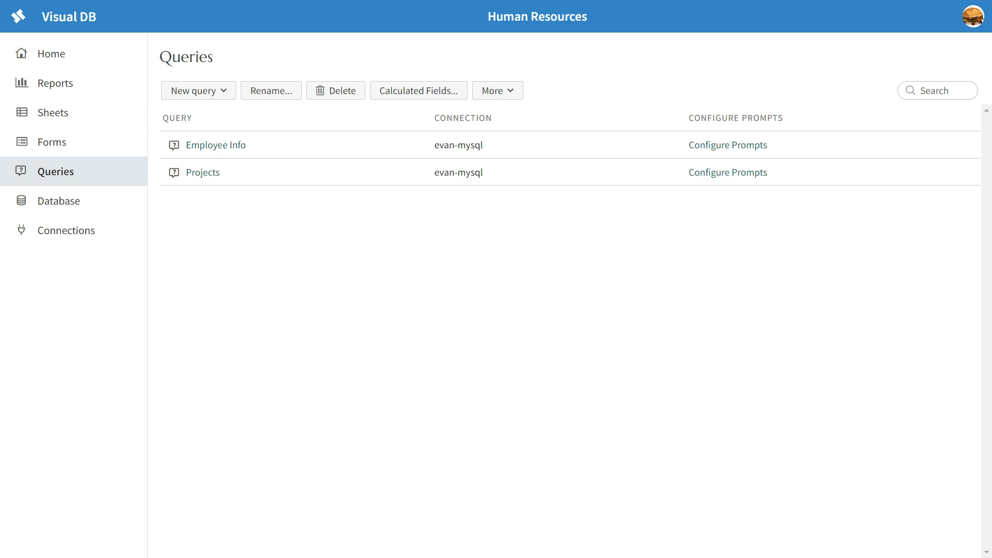
{"action": "left_click", "coordinate": [198, 90]}
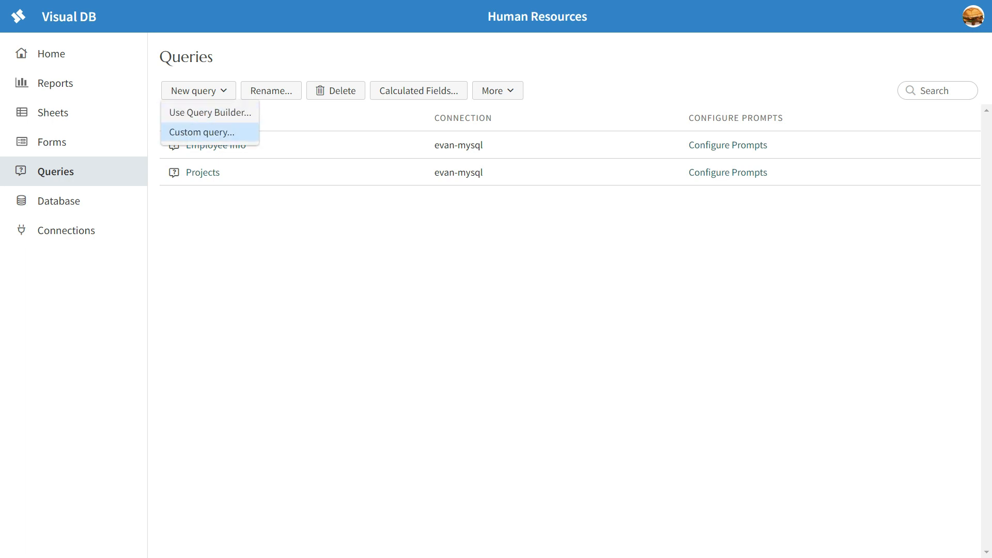
{"action": "left_click", "coordinate": [210, 112]}
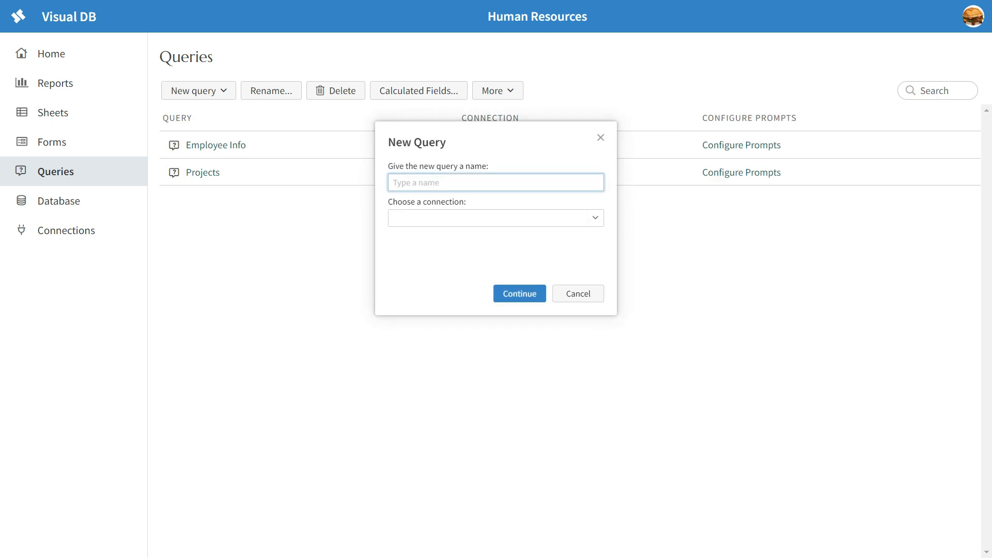
{"action": "type", "text": "Projects_query"}
{"action": "left_click", "coordinate": [393, 218]}
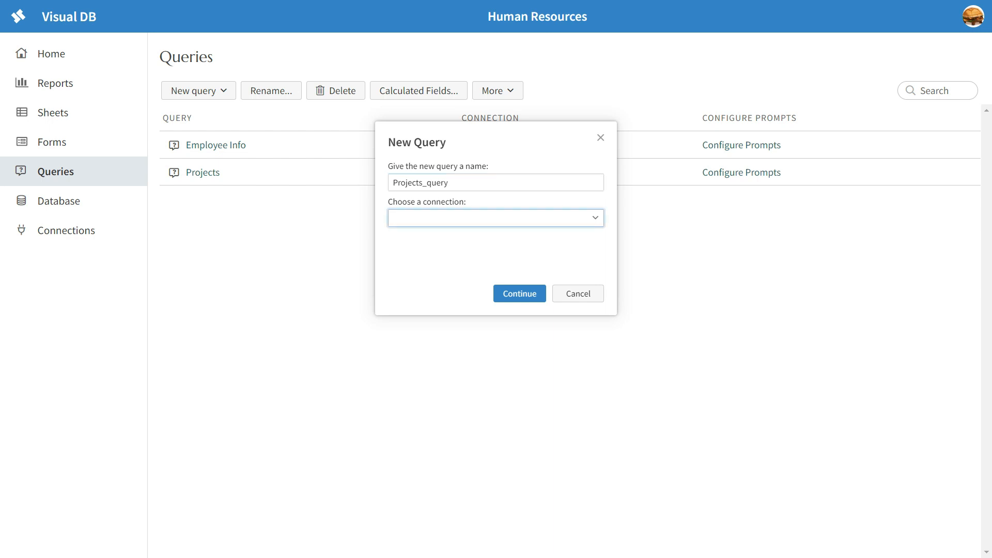
{"action": "left_click", "coordinate": [595, 217]}
{"action": "left_click", "coordinate": [421, 237]}
{"action": "key", "text": "Return"}
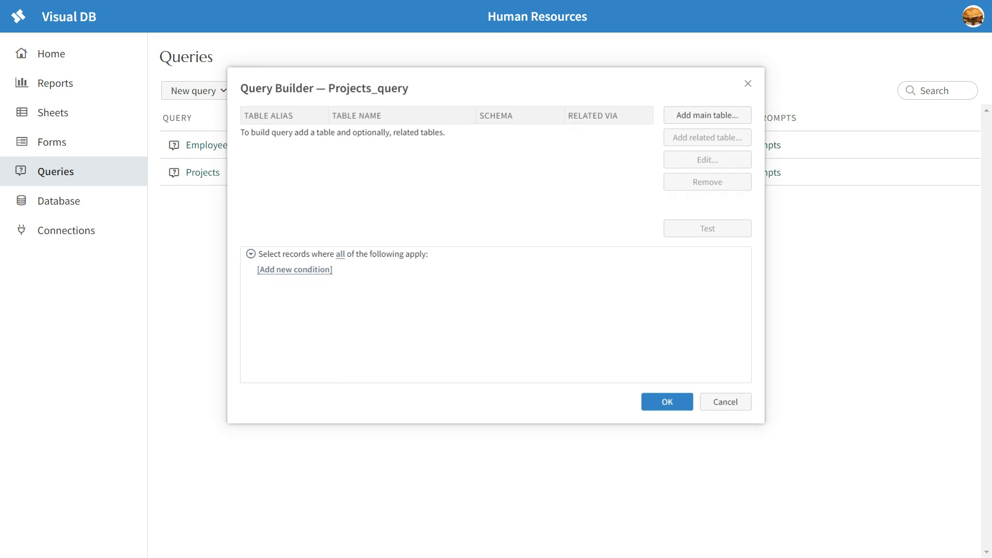
- Add proj_task as the main table of the query with all of its columns included
{"action": "key", "text": "Return"}
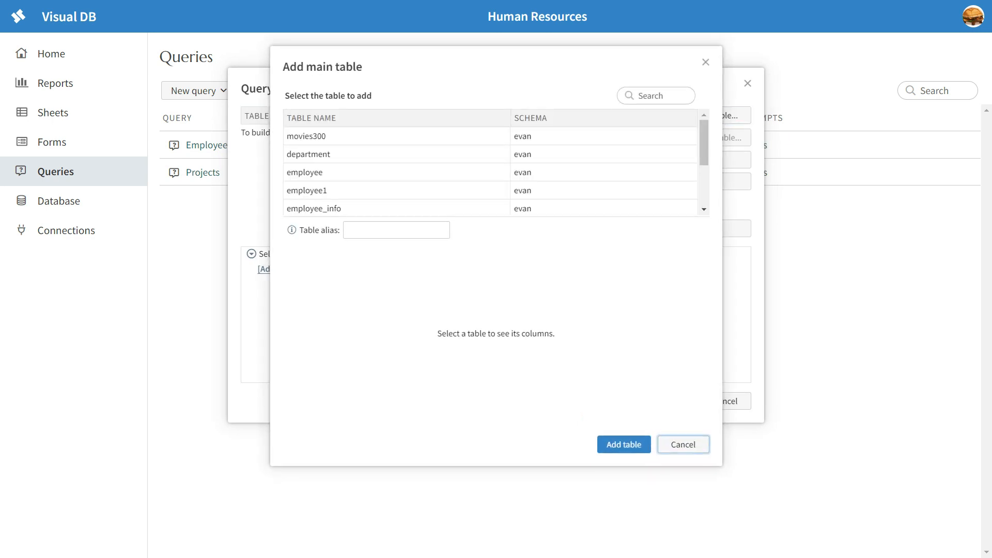
{"action": "scroll", "coordinate": [496, 170], "scroll_direction": "down", "scroll_amount": 3}
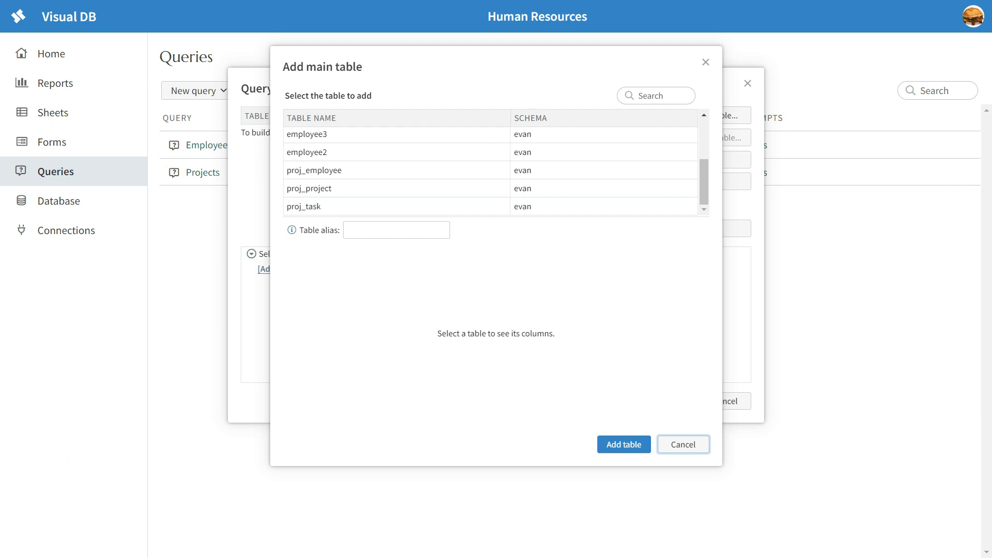
{"action": "left_click", "coordinate": [396, 206]}
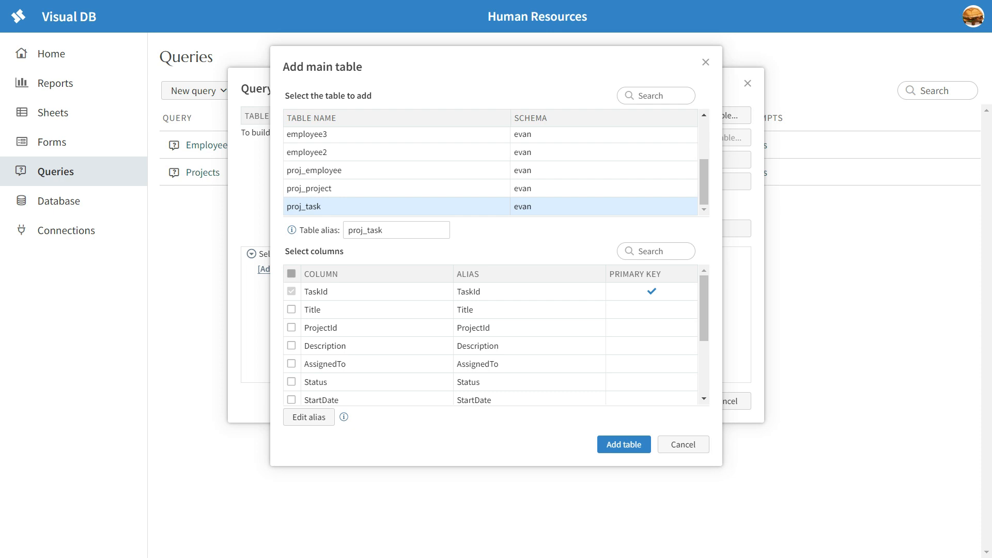
{"action": "left_click", "coordinate": [292, 274]}
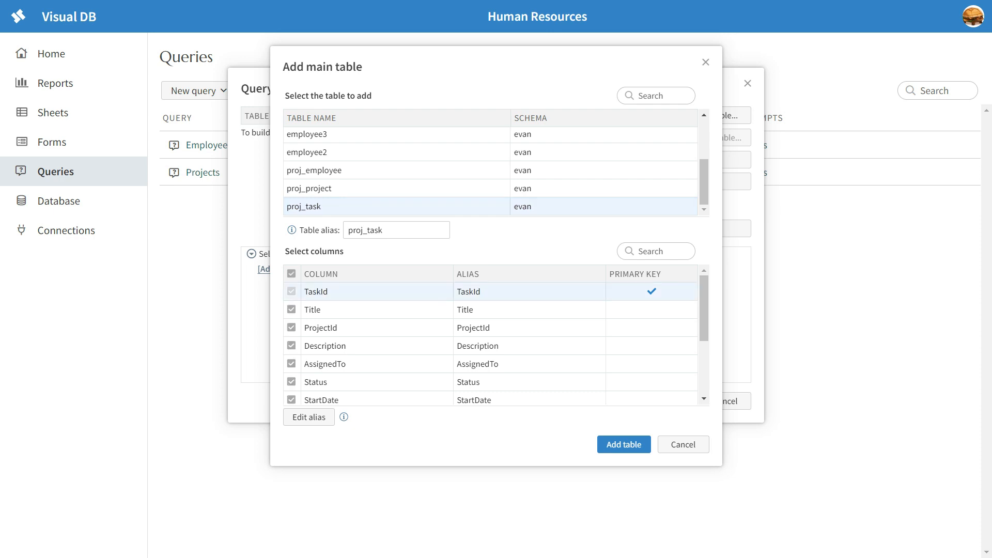
{"action": "scroll", "coordinate": [491, 341], "scroll_direction": "down", "scroll_amount": 3}
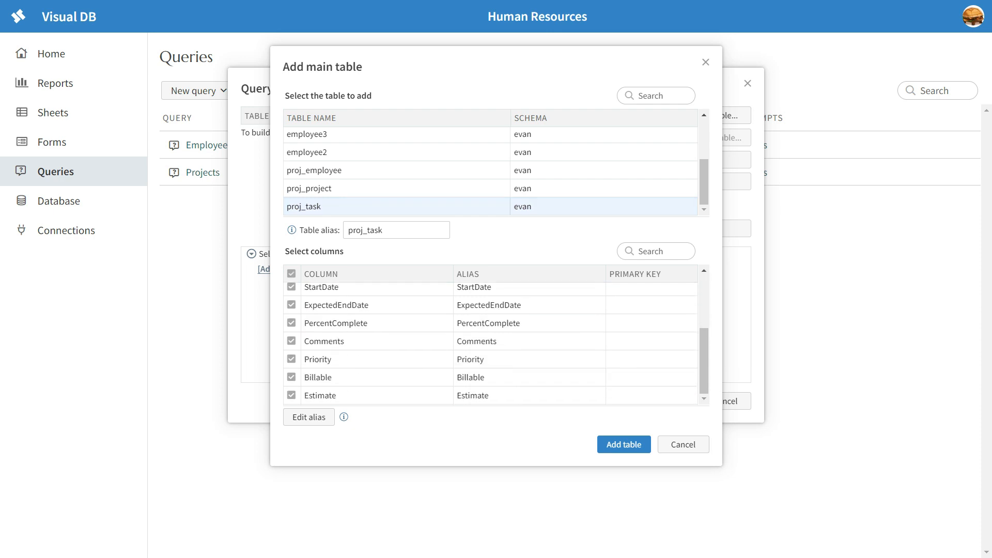
{"action": "scroll", "coordinate": [491, 341], "scroll_direction": "up", "scroll_amount": 3}
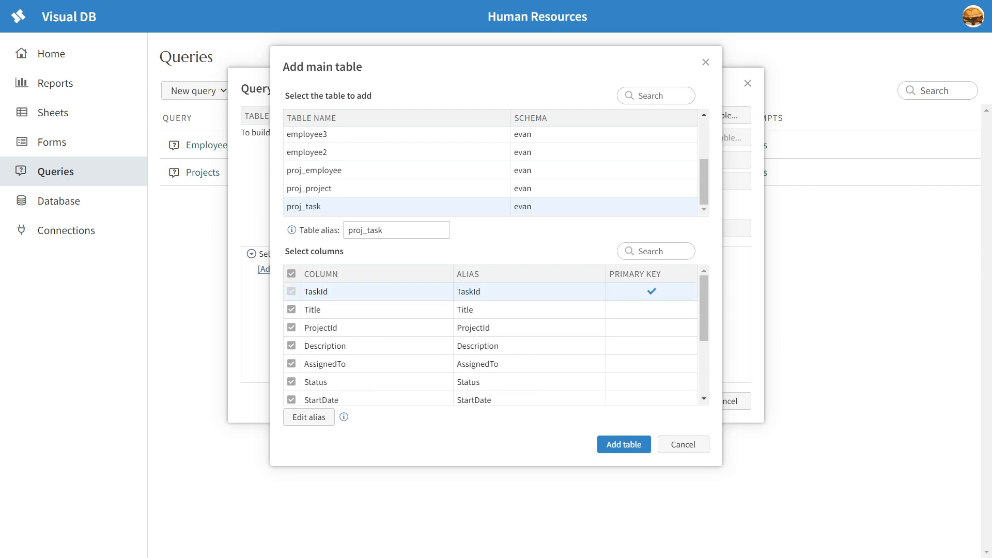
{"action": "left_click", "coordinate": [624, 445]}
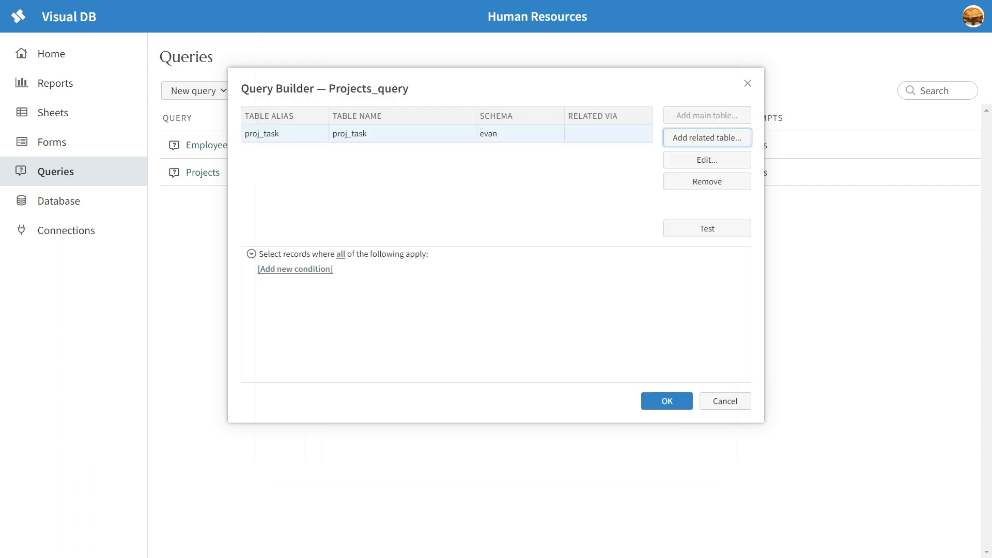
- Add proj_project as a related table via ProjectId with all of its columns, and select it in the query's table list
{"action": "left_click", "coordinate": [706, 138]}
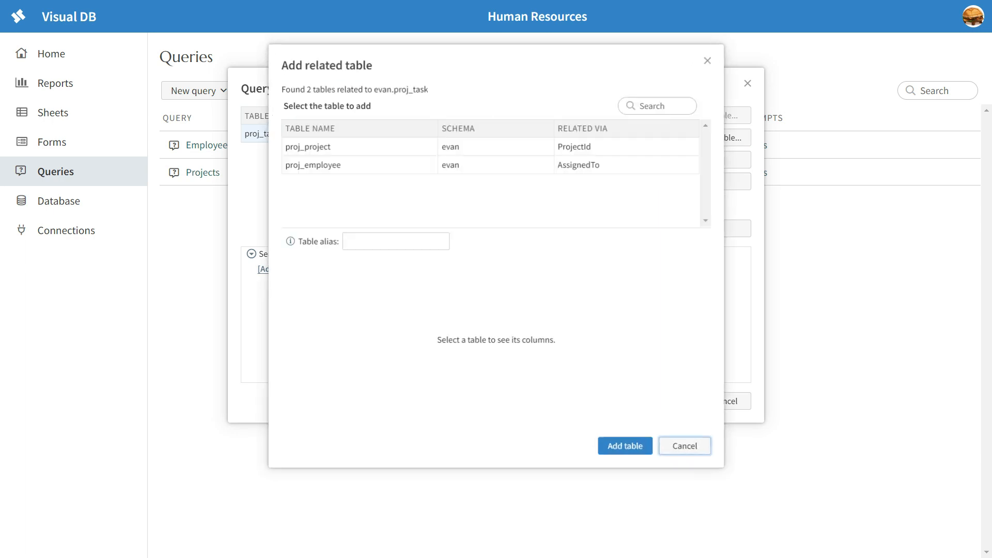
{"action": "left_click", "coordinate": [361, 147]}
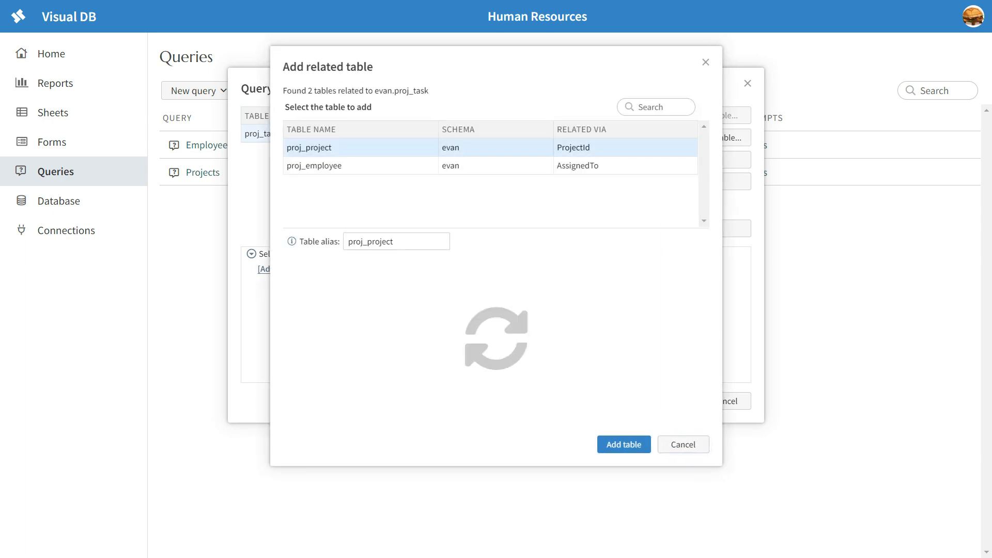
{"action": "left_click", "coordinate": [291, 285]}
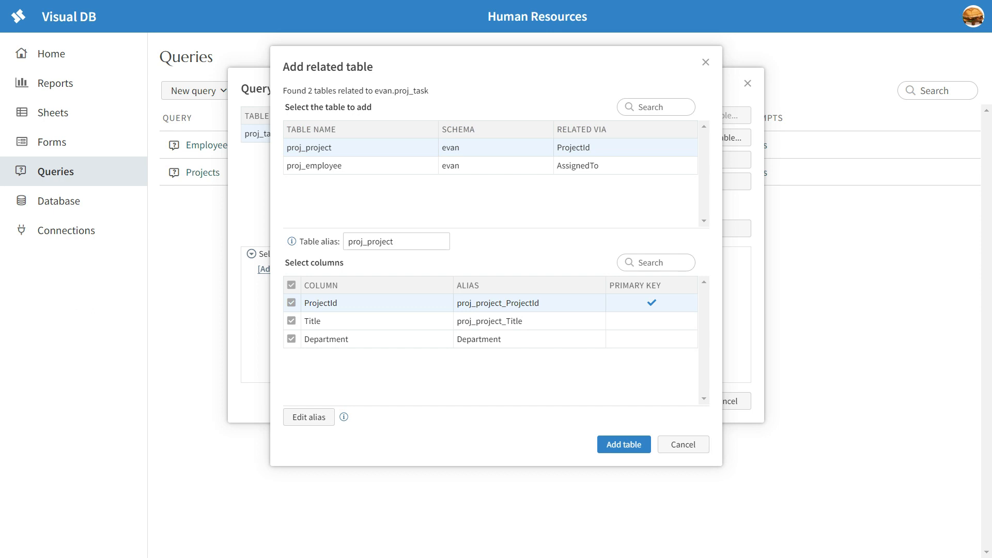
{"action": "left_click", "coordinate": [292, 339]}
{"action": "left_click", "coordinate": [291, 339]}
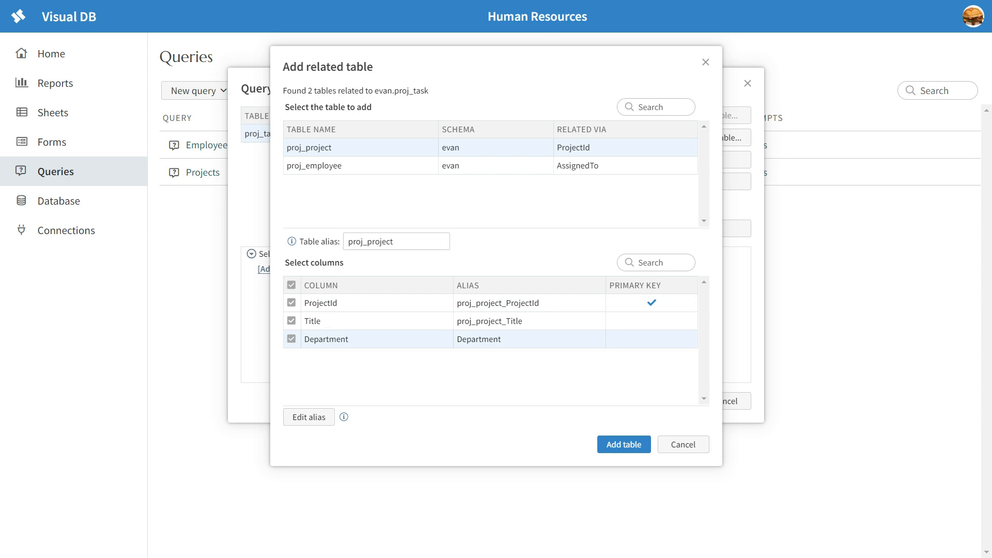
{"action": "key", "text": "Return"}
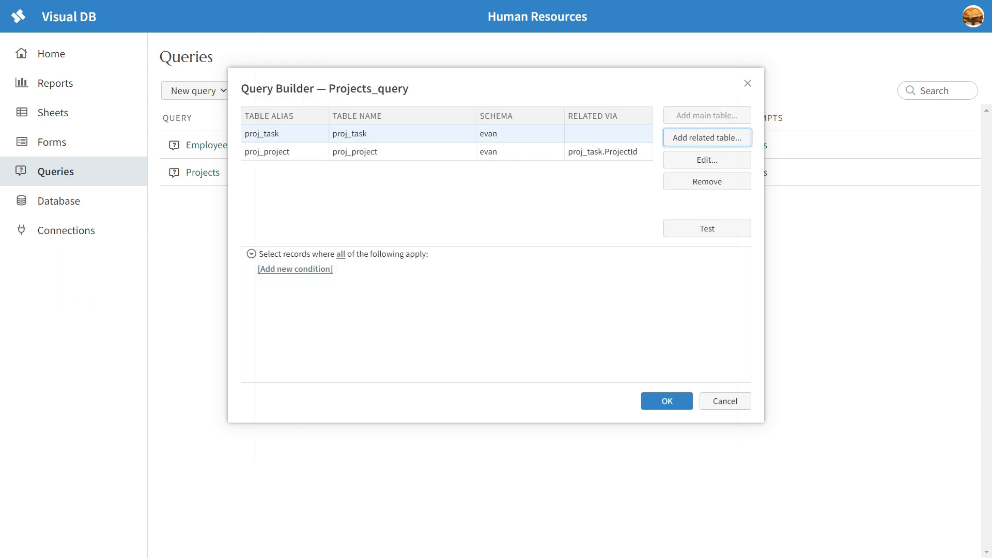
{"action": "left_click", "coordinate": [354, 152]}
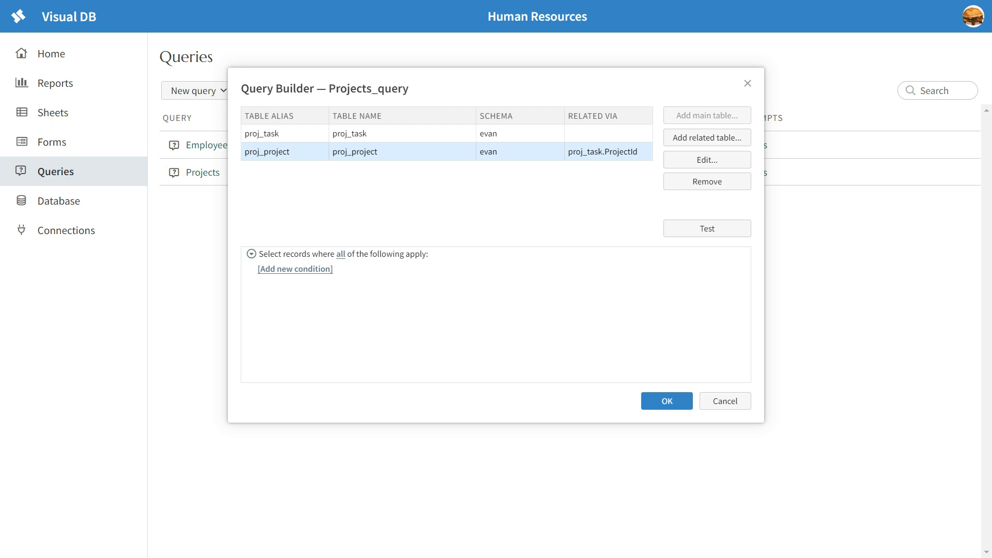
- Add proj_employee as a related table of proj_task via AssignedTo with all of its columns, and save the query
{"action": "left_click", "coordinate": [707, 137]}
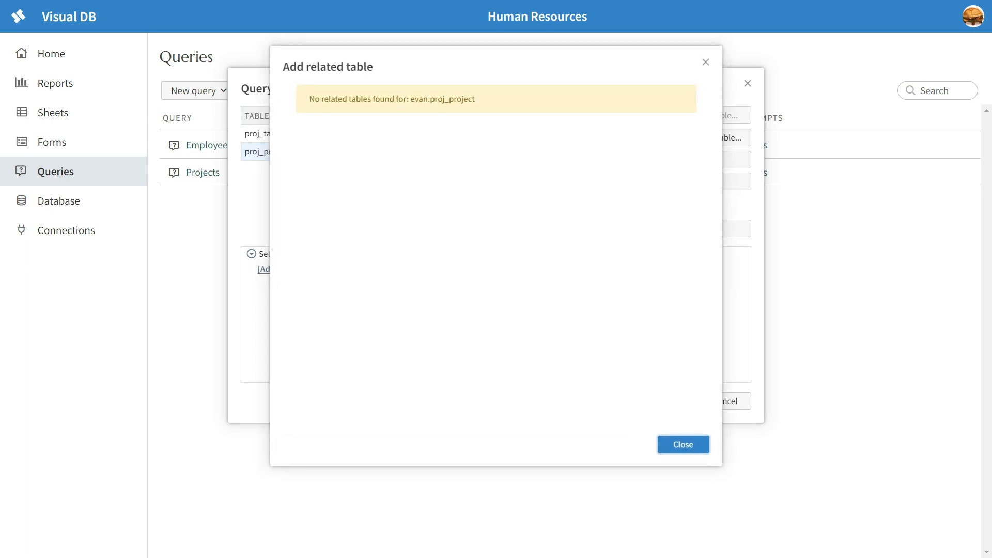
{"action": "key", "text": "Escape"}
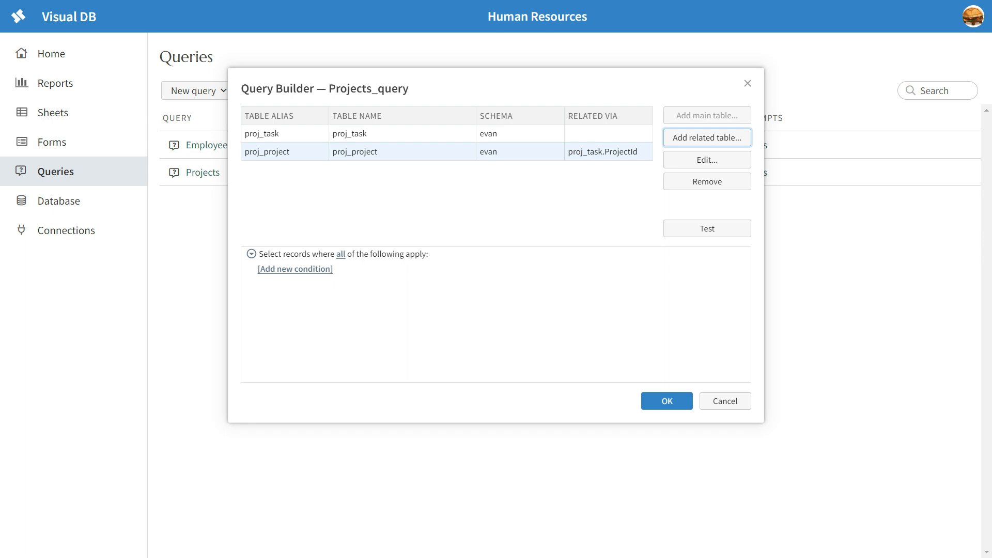
{"action": "left_click", "coordinate": [401, 134]}
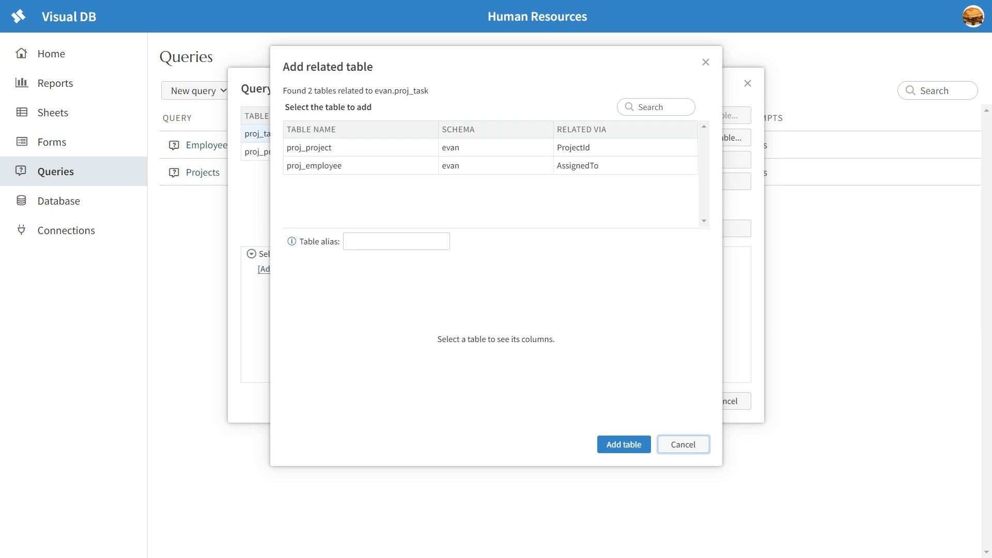
{"action": "left_click", "coordinate": [360, 165]}
{"action": "left_click", "coordinate": [292, 285]}
{"action": "left_click", "coordinate": [623, 444]}
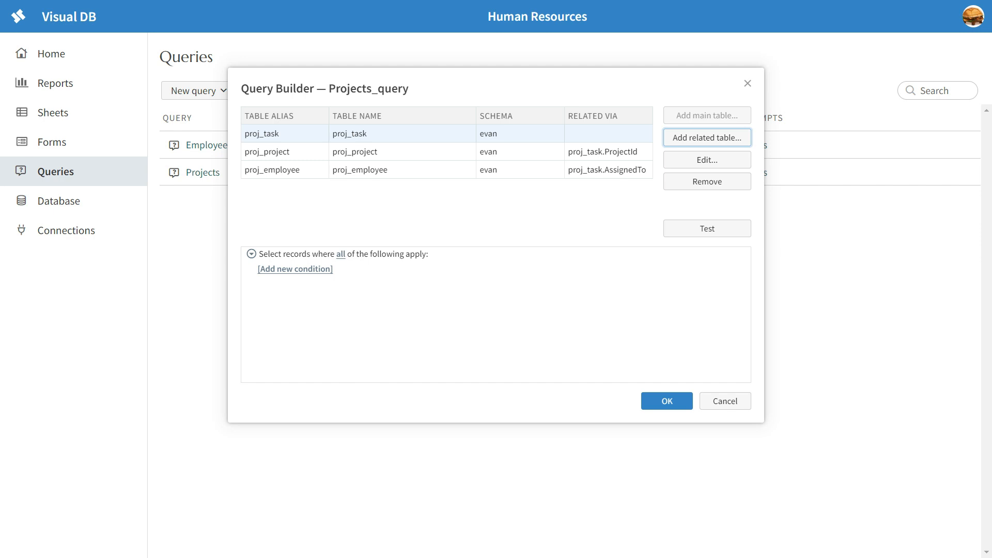
{"action": "left_click", "coordinate": [667, 402]}
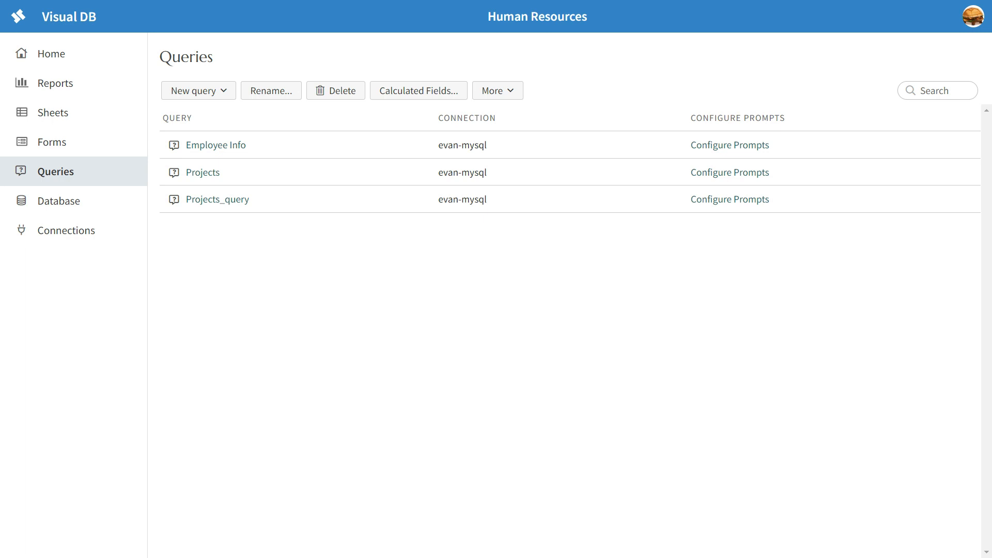
- Create a new sheet named Project_Spreadsheet based on Projects_query
{"action": "left_click", "coordinate": [52, 112]}
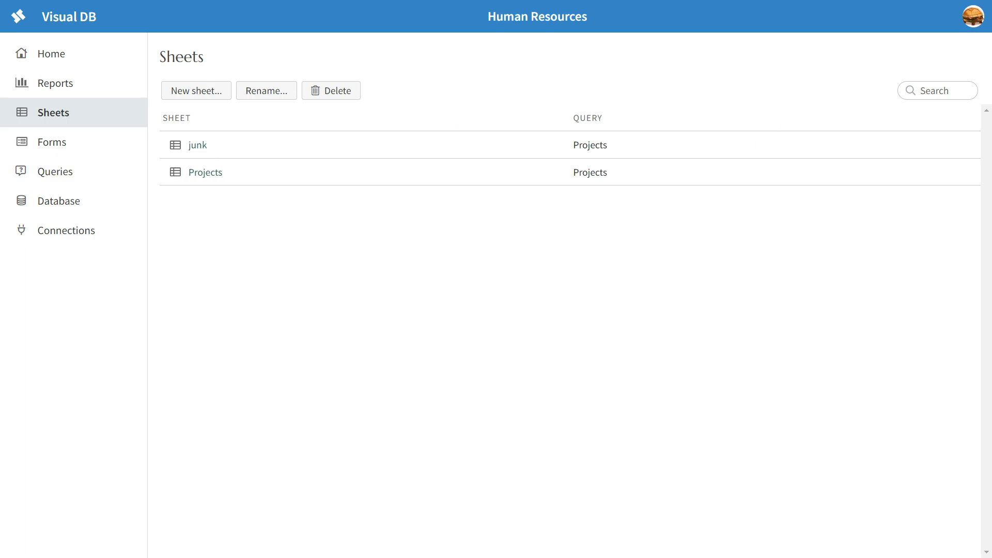
{"action": "type", "text": "P"}
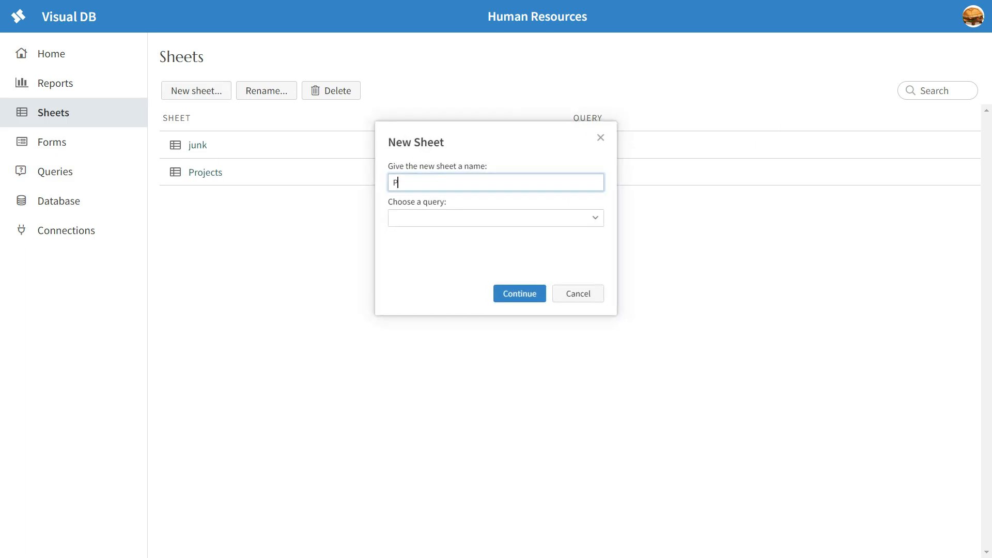
{"action": "type", "text": "roject_Spreadsheet"}
{"action": "left_click", "coordinate": [394, 218]}
{"action": "left_click", "coordinate": [595, 218]}
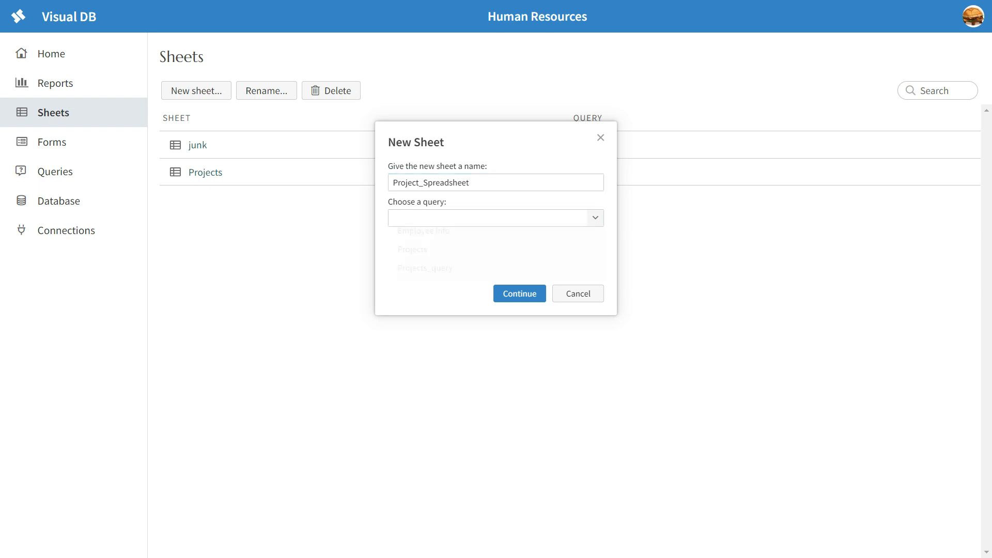
{"action": "key", "text": "Down"}
{"action": "key", "text": "Down"}
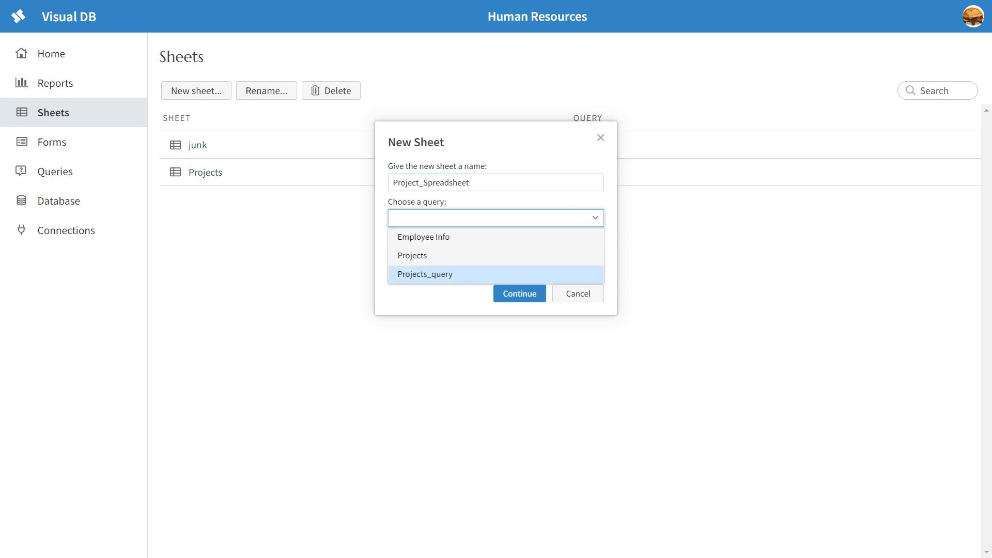
{"action": "key", "text": "Return"}
{"action": "left_click", "coordinate": [519, 296]}
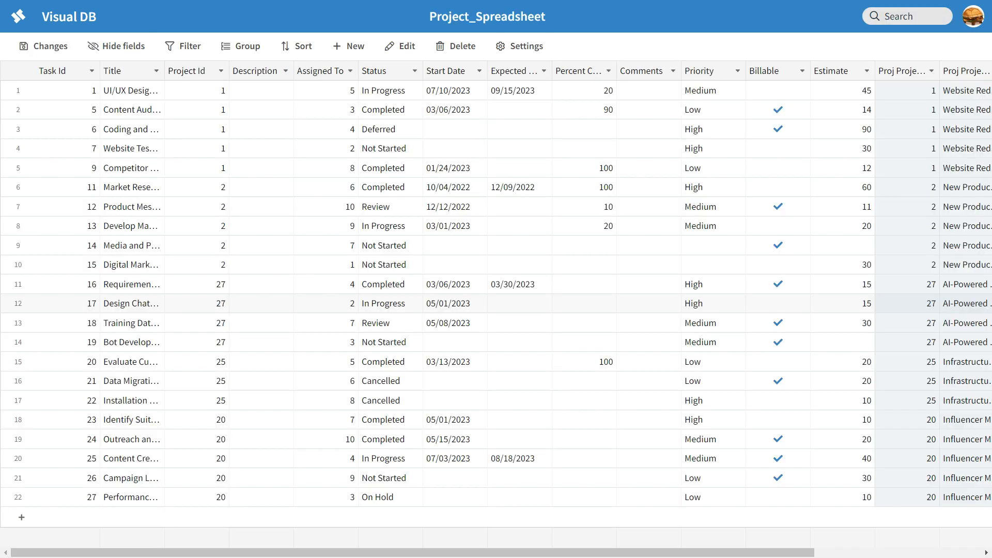
- Compare the columns of Project_Spreadsheet with the grouped layout of the existing Projects sheet, and reopen Project_Spreadsheet
{"action": "scroll", "coordinate": [496, 284], "scroll_direction": "right", "scroll_amount": 1}
{"action": "scroll", "coordinate": [496, 293], "scroll_direction": "right", "scroll_amount": 4}
{"action": "scroll", "coordinate": [496, 294], "scroll_direction": "left", "scroll_amount": 4}
{"action": "left_click", "coordinate": [18, 16]}
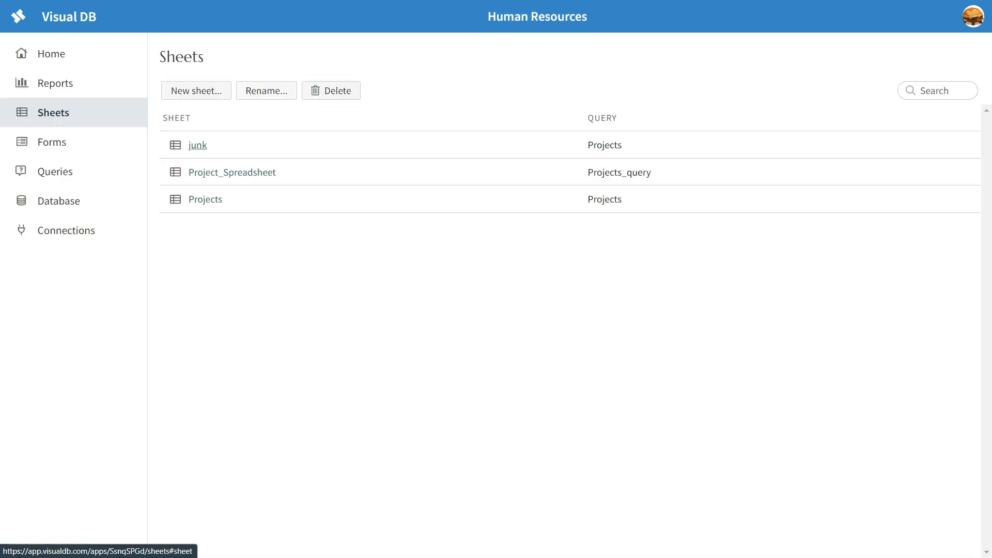
{"action": "left_click", "coordinate": [205, 199]}
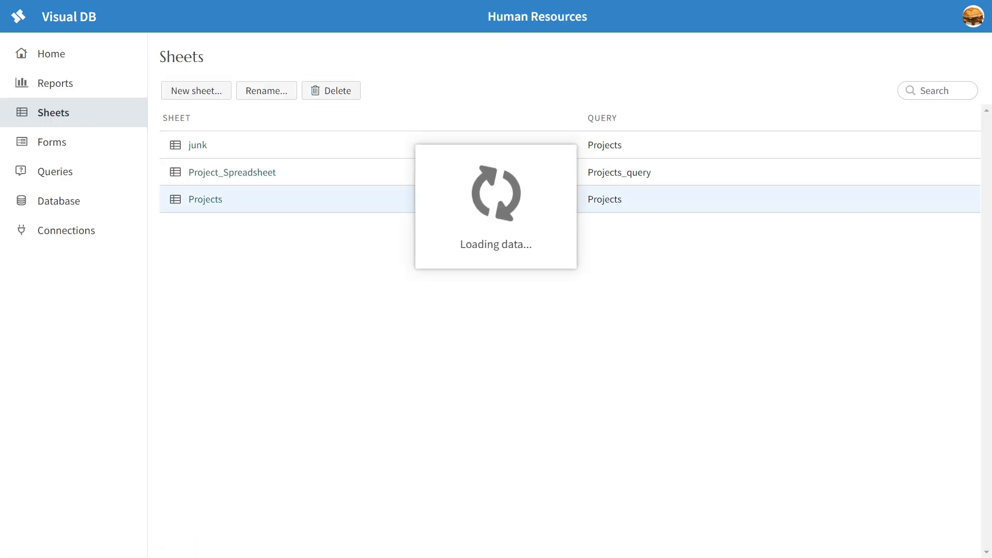
{"action": "scroll", "coordinate": [393, 310], "scroll_direction": "down", "scroll_amount": 7}
{"action": "scroll", "coordinate": [392, 310], "scroll_direction": "up", "scroll_amount": 7}
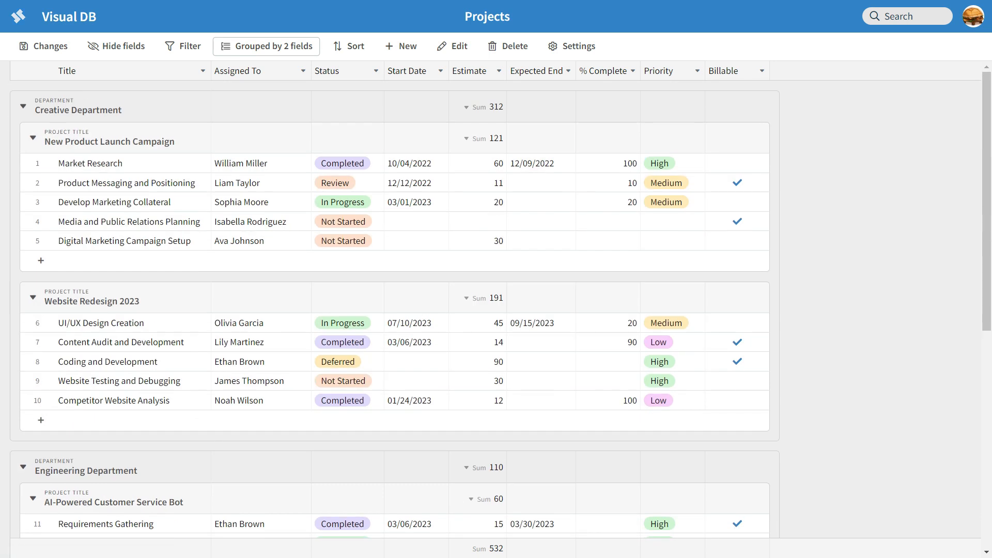
{"action": "left_click", "coordinate": [18, 16]}
{"action": "left_click", "coordinate": [232, 172]}
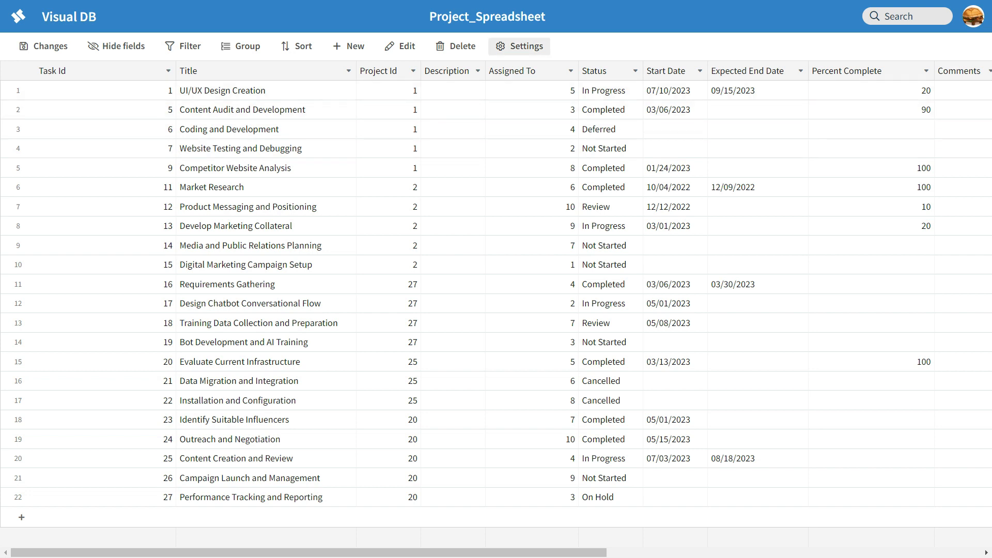
- Set the number of frozen columns to 1 and check that Task Id stays fixed while viewing the other columns
{"action": "left_click", "coordinate": [520, 46]}
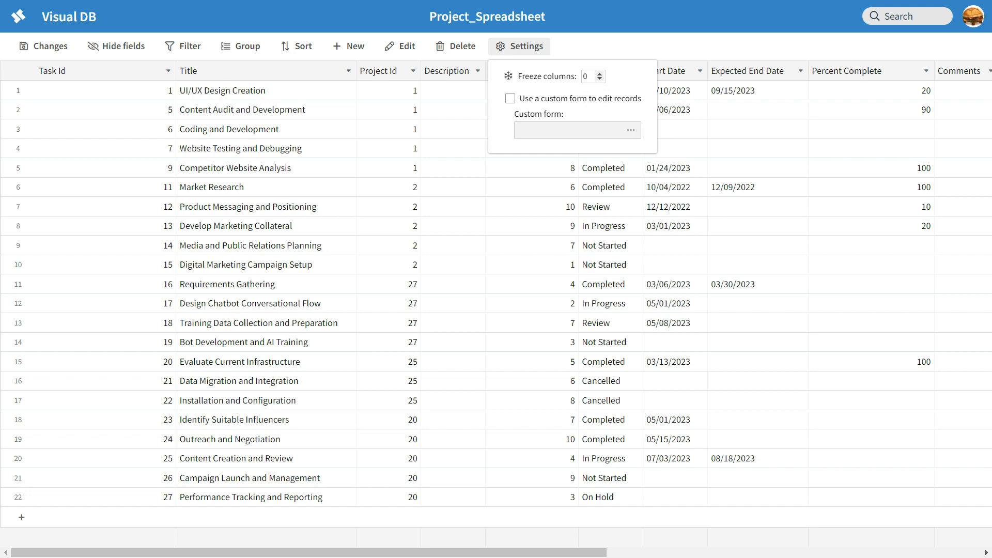
{"action": "left_click", "coordinate": [587, 76]}
{"action": "type", "text": "1"}
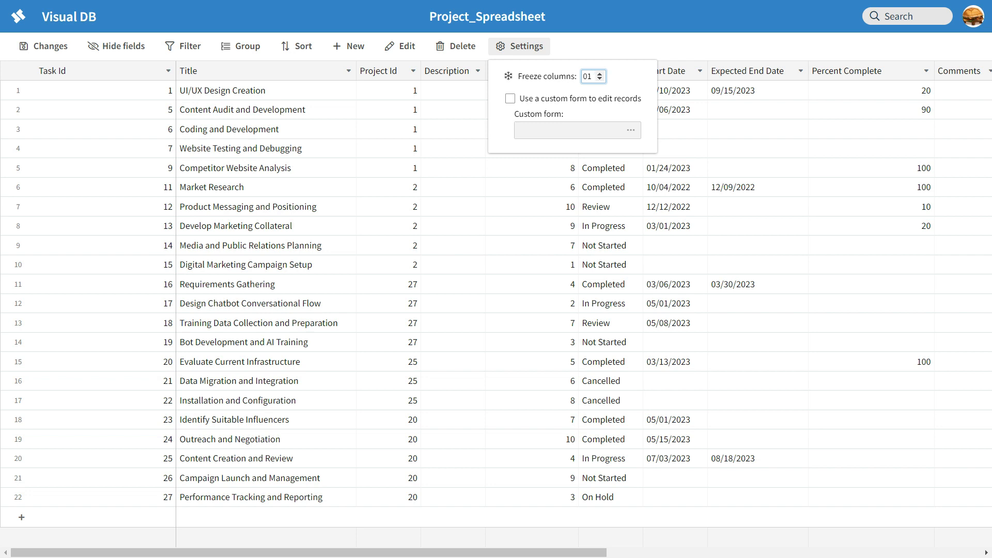
{"action": "key", "text": "Escape"}
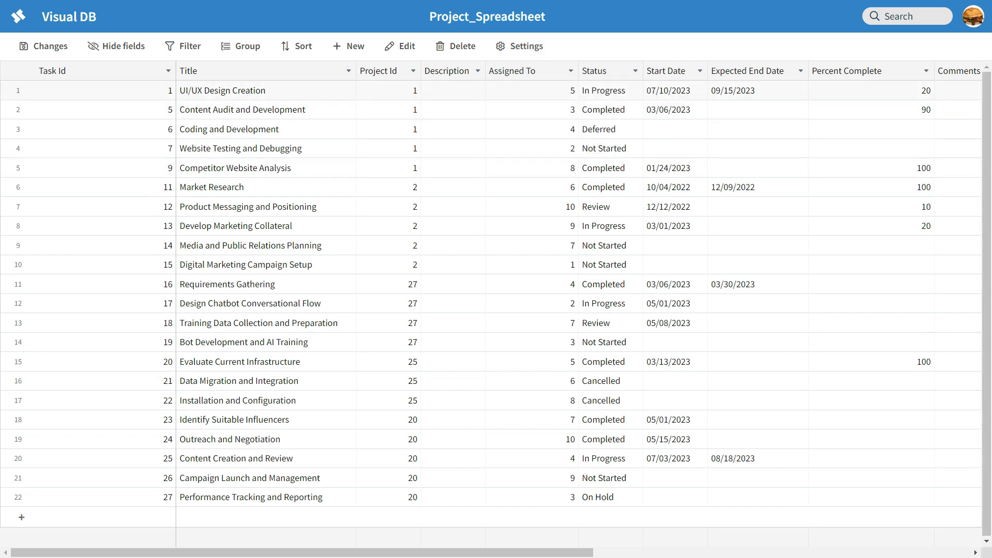
{"action": "scroll", "coordinate": [497, 207], "scroll_direction": "right", "scroll_amount": 8}
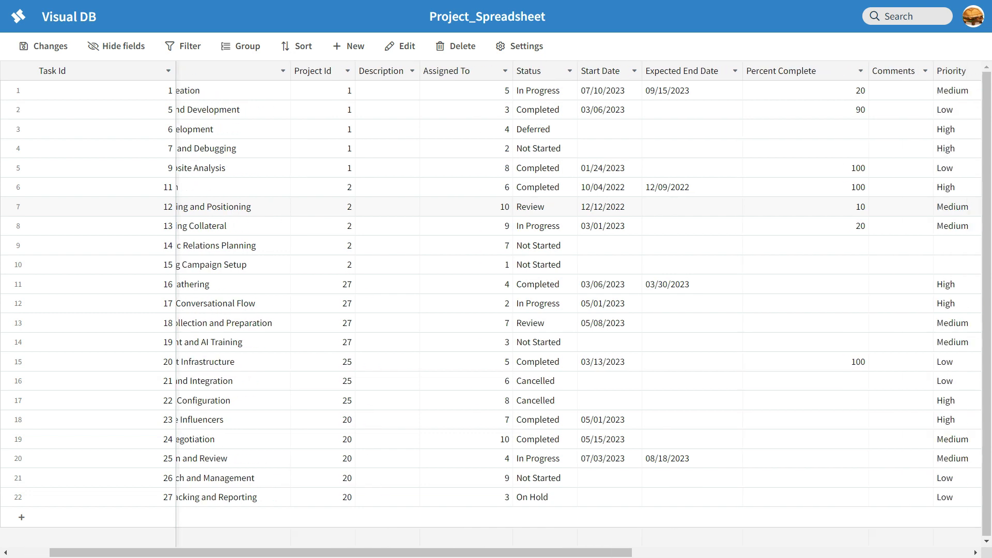
{"action": "scroll", "coordinate": [496, 207], "scroll_direction": "left", "scroll_amount": 8}
{"action": "scroll", "coordinate": [496, 207], "scroll_direction": "left", "scroll_amount": 1}
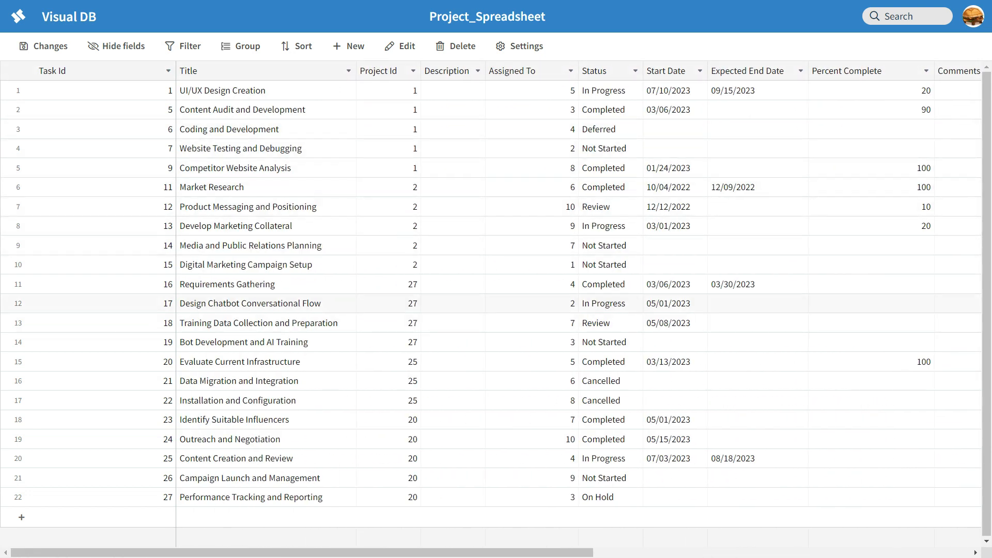
{"action": "scroll", "coordinate": [496, 289], "scroll_direction": "right", "scroll_amount": 5}
{"action": "scroll", "coordinate": [496, 289], "scroll_direction": "left", "scroll_amount": 5}
- Extend the frozen area through the Title column and check it while viewing the remaining columns
{"action": "left_click_drag", "start_coordinate": [176, 71], "coordinate": [389, 91]}
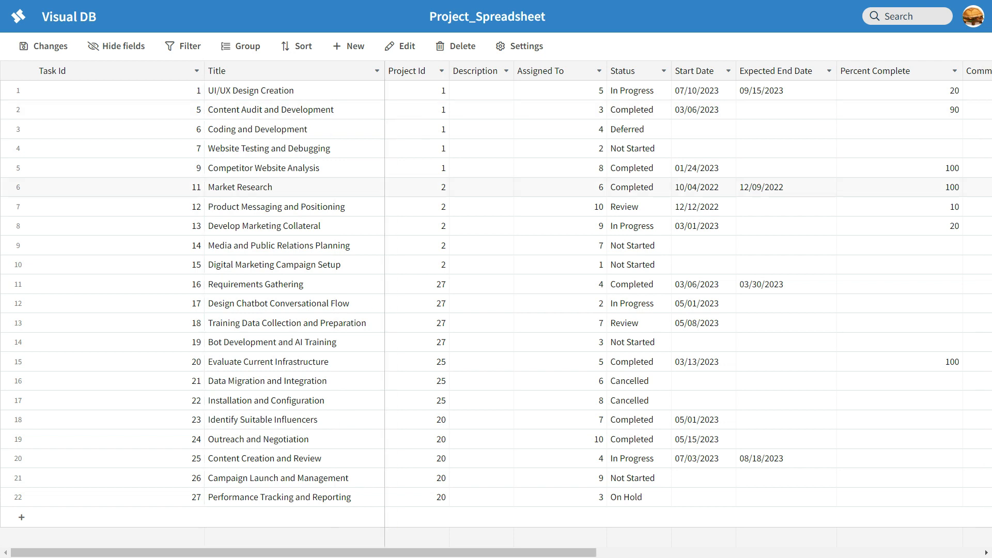
{"action": "scroll", "coordinate": [594, 290], "scroll_direction": "right", "scroll_amount": 10}
{"action": "scroll", "coordinate": [594, 290], "scroll_direction": "left", "scroll_amount": 10}
- Narrow the Task Id and Title columns, and set the number of frozen columns to 0
{"action": "left_click_drag", "start_coordinate": [204, 71], "coordinate": [150, 71]}
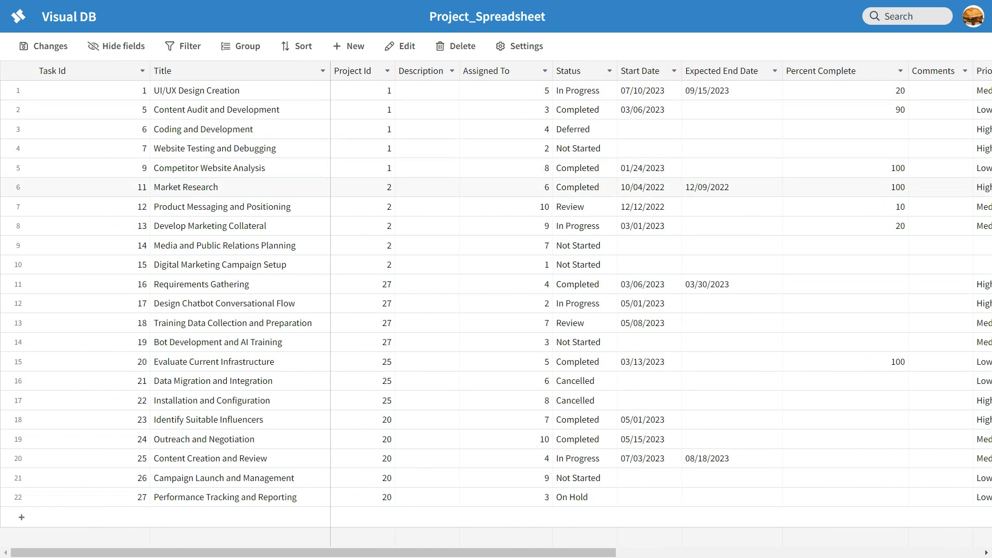
{"action": "left_click_drag", "start_coordinate": [331, 71], "coordinate": [326, 71]}
{"action": "left_click", "coordinate": [519, 46]}
{"action": "left_click", "coordinate": [588, 76]}
{"action": "key", "text": "BackSpace"}
{"action": "type", "text": "0"}
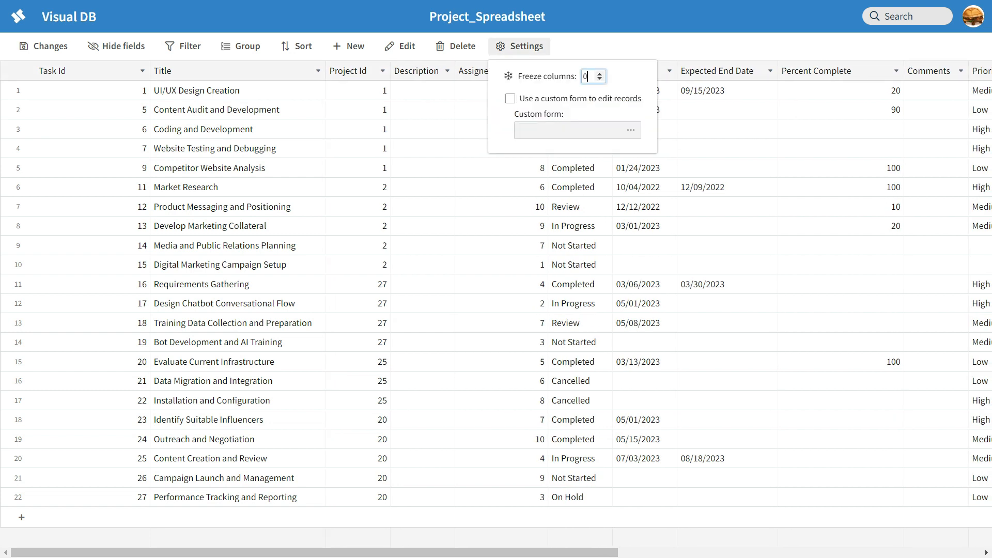
{"action": "key", "text": "Escape"}
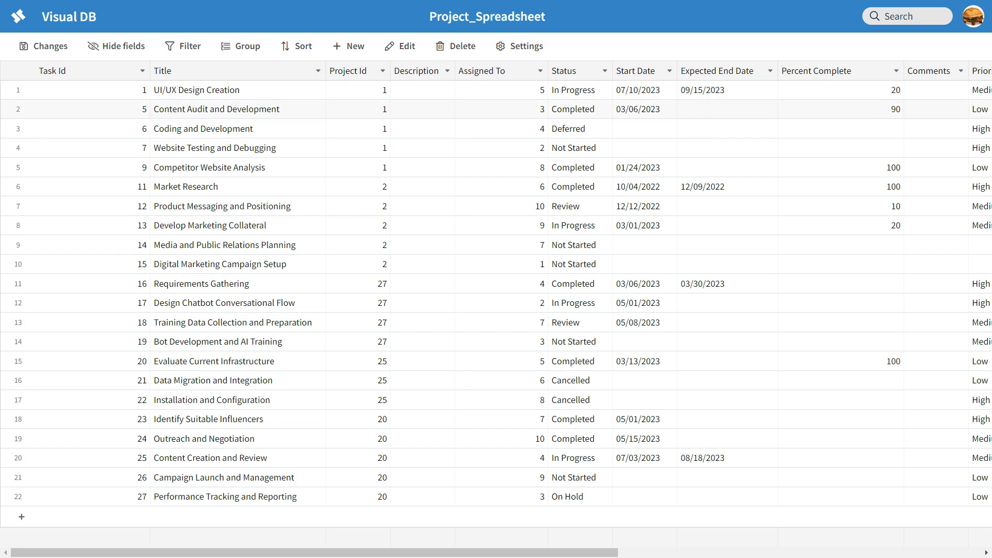
- Group the records of Project_Spreadsheet by the Department field
{"action": "left_click", "coordinate": [241, 46]}
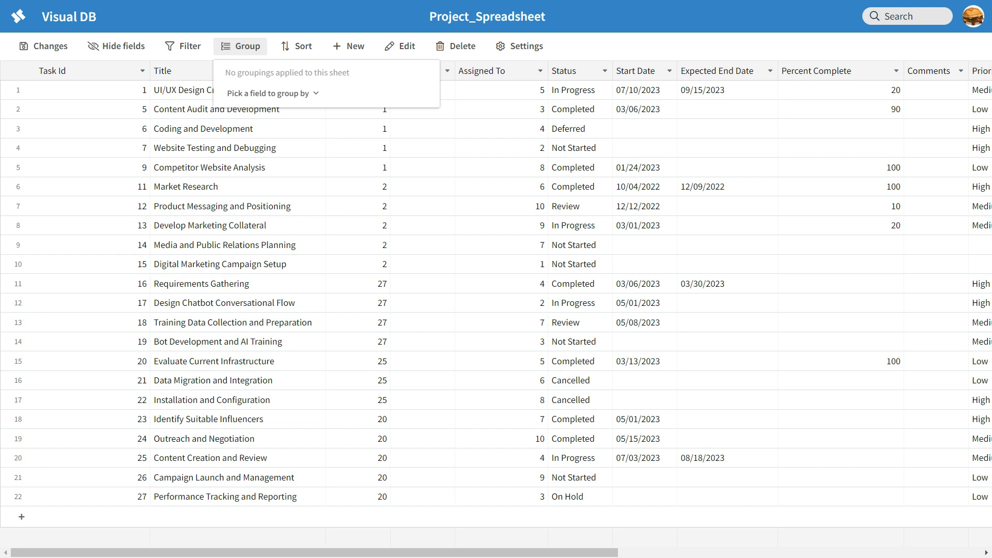
{"action": "left_click", "coordinate": [273, 93]}
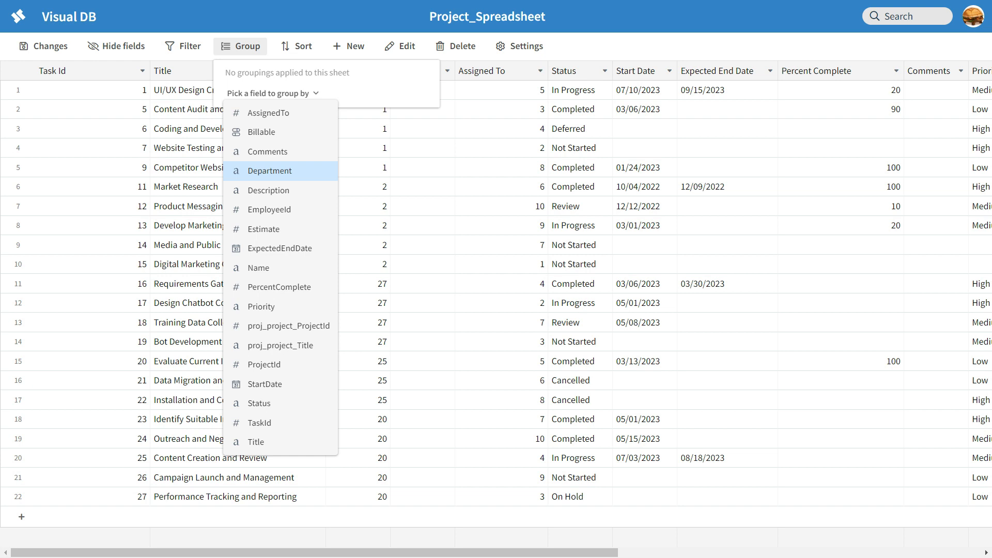
{"action": "left_click", "coordinate": [270, 171]}
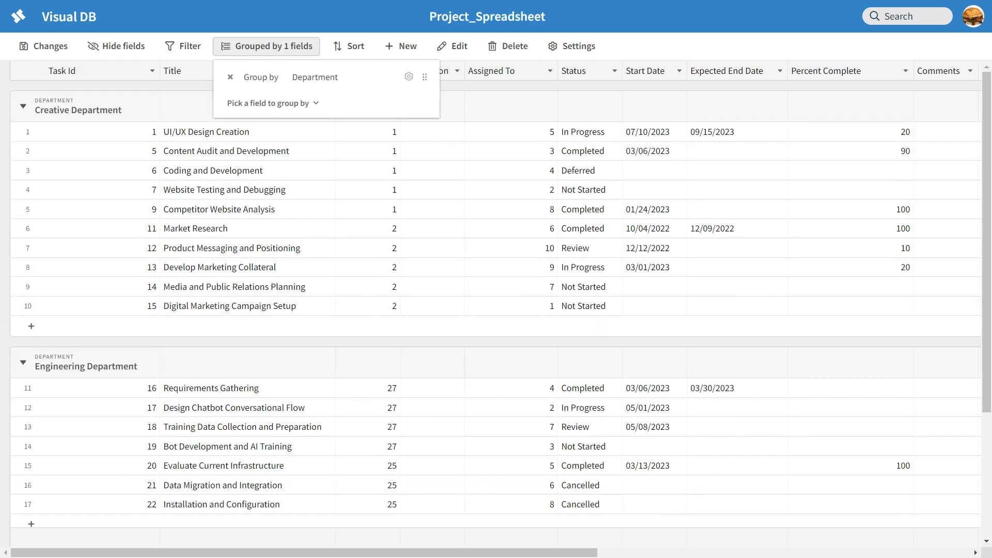
{"action": "left_click", "coordinate": [511, 131]}
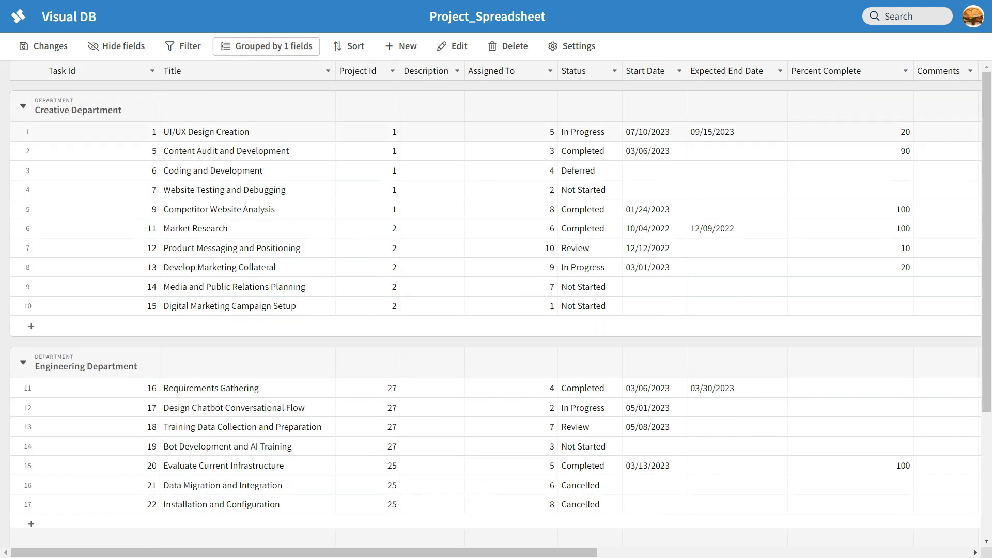
- Examine the tasks in each department group and the Estimate sums across all columns of the grouped sheet
{"action": "scroll", "coordinate": [496, 300], "scroll_direction": "down", "scroll_amount": 3}
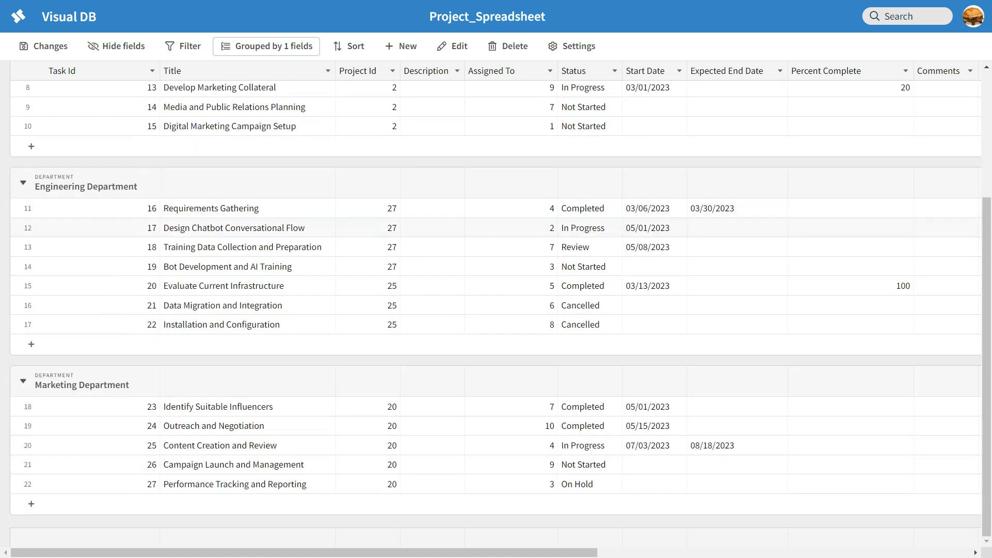
{"action": "scroll", "coordinate": [497, 299], "scroll_direction": "up", "scroll_amount": 3}
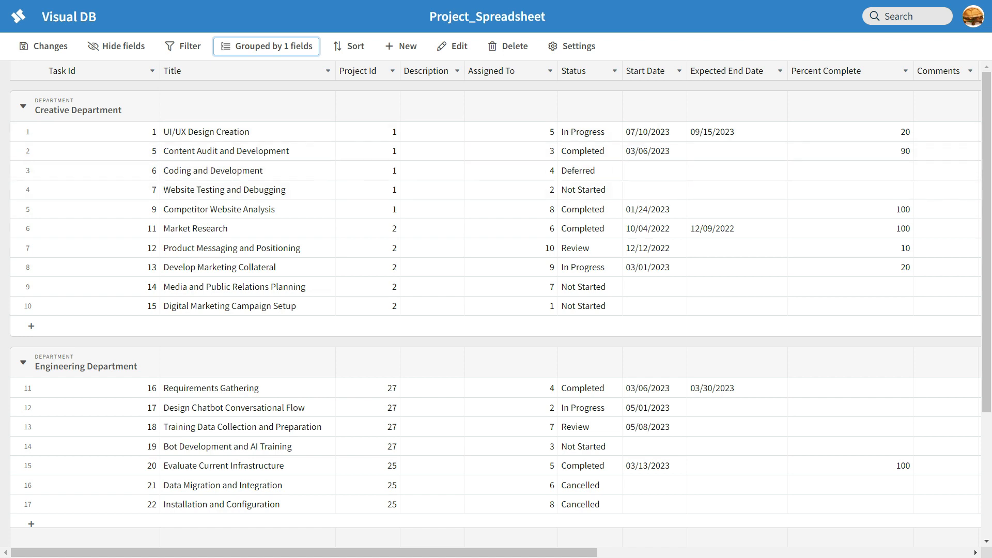
{"action": "scroll", "coordinate": [491, 310], "scroll_direction": "right", "scroll_amount": 10}
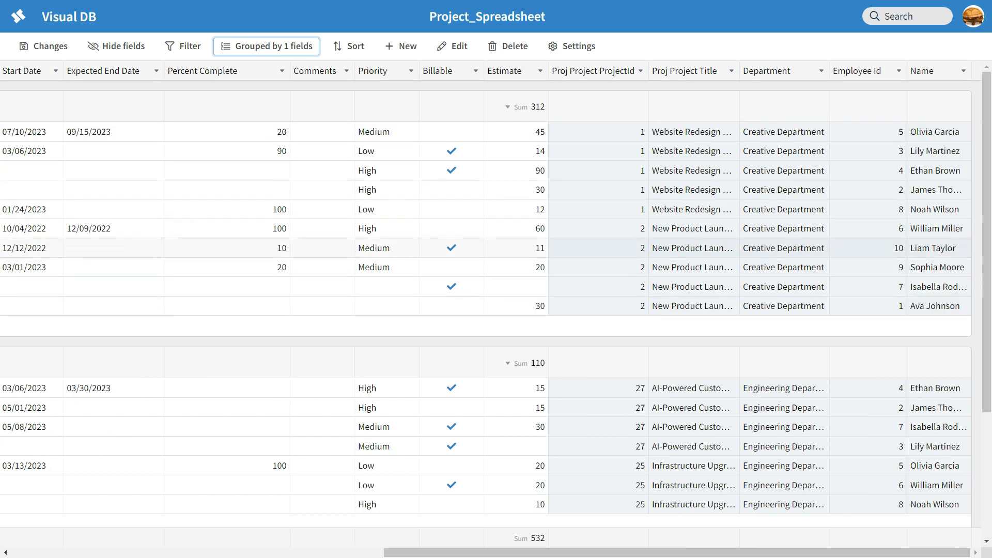
{"action": "scroll", "coordinate": [491, 310], "scroll_direction": "left", "scroll_amount": 10}
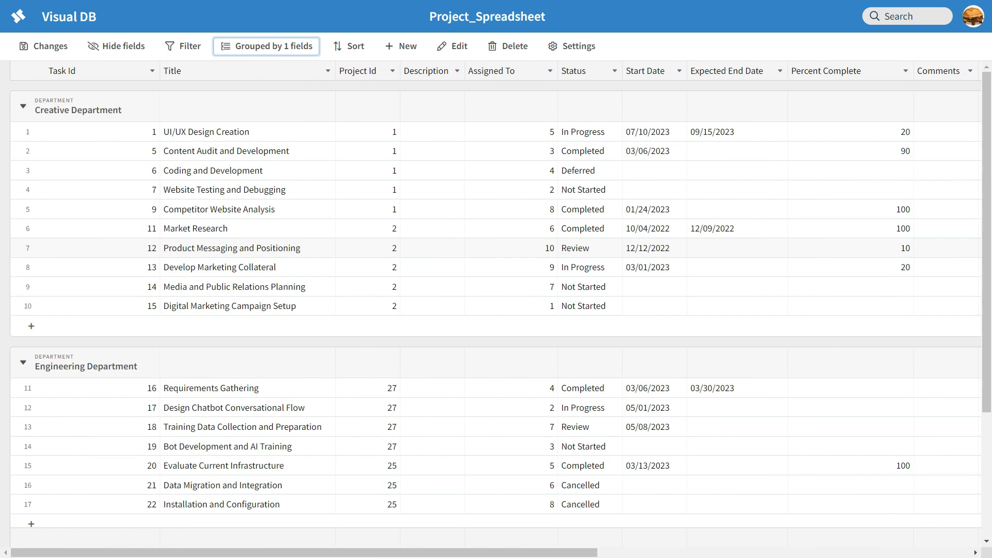
{"action": "scroll", "coordinate": [491, 310], "scroll_direction": "down", "scroll_amount": 3}
{"action": "scroll", "coordinate": [491, 311], "scroll_direction": "right", "scroll_amount": 5}
{"action": "scroll", "coordinate": [491, 310], "scroll_direction": "left", "scroll_amount": 5}
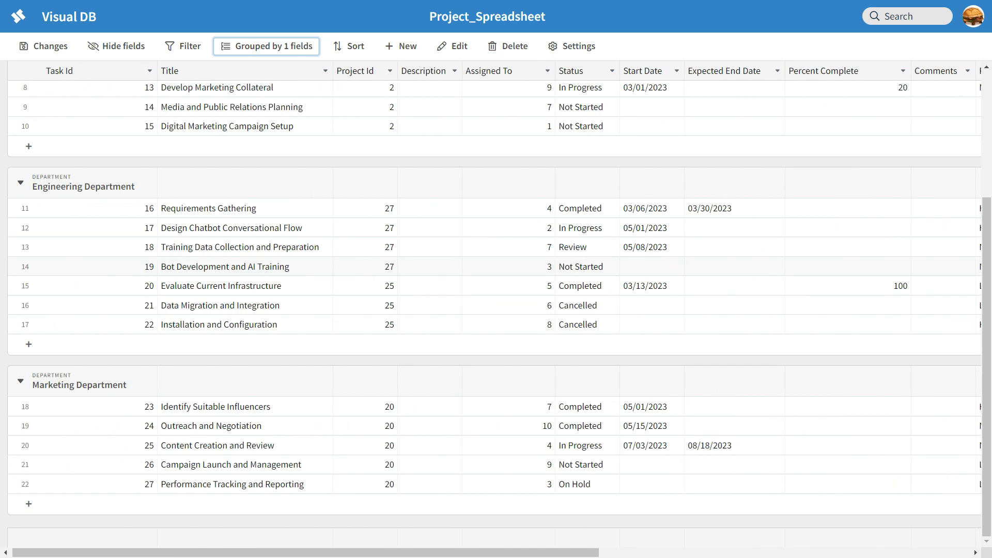
- Collapse the Engineering Department and Marketing Department groups, and expand the Engineering Department group again
{"action": "left_click", "coordinate": [23, 182]}
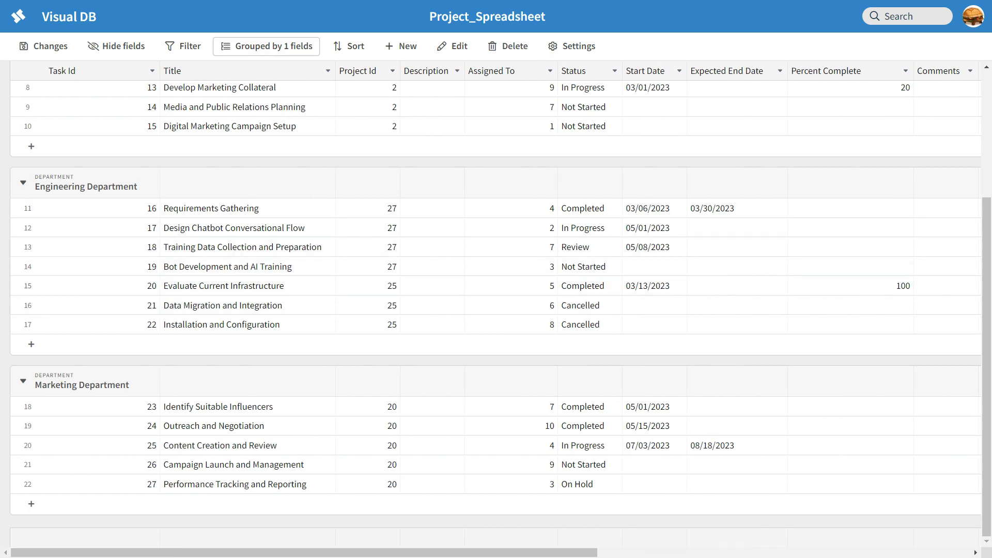
{"action": "scroll", "coordinate": [491, 310], "scroll_direction": "up", "scroll_amount": 1}
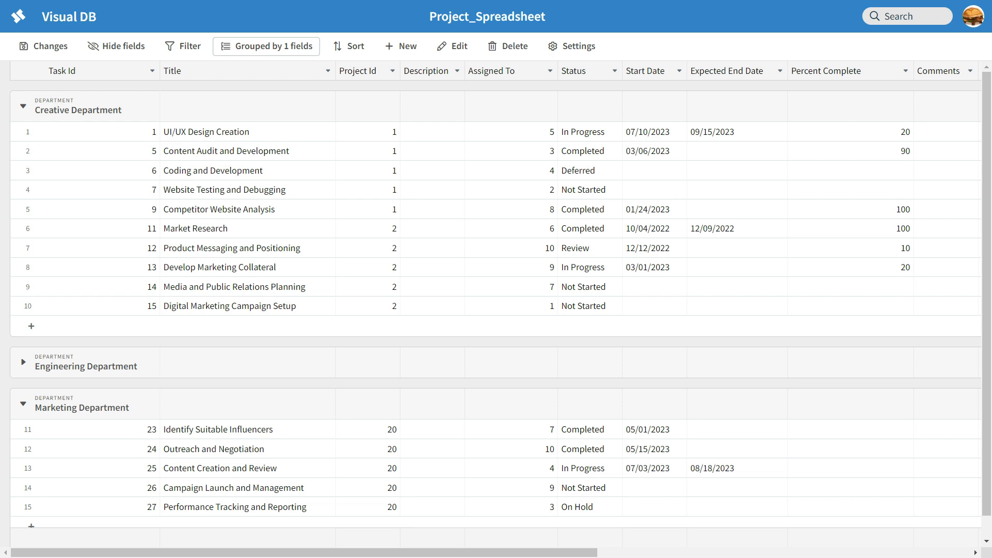
{"action": "left_click", "coordinate": [23, 404]}
{"action": "left_click", "coordinate": [22, 362]}
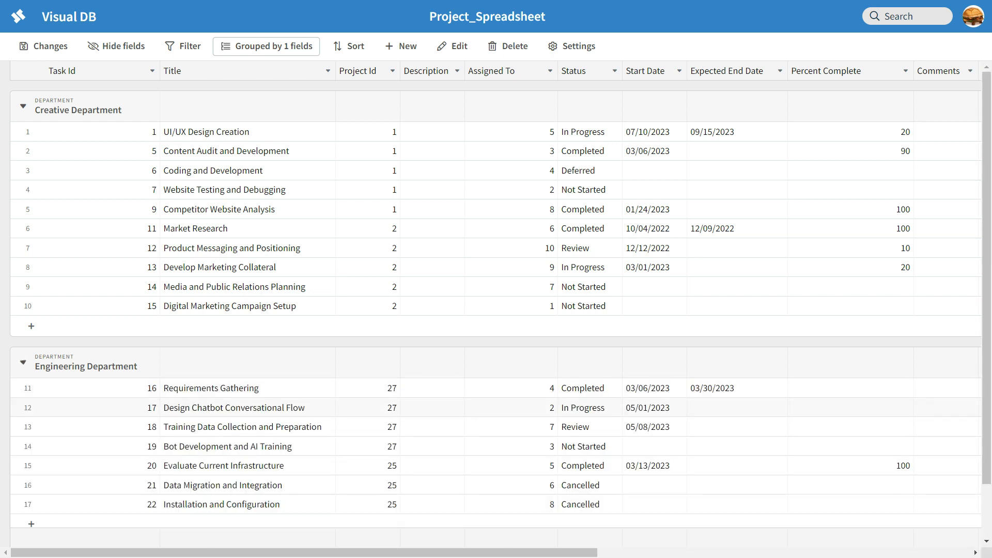
- Expand the Marketing Department group again
{"action": "scroll", "coordinate": [491, 310], "scroll_direction": "down", "scroll_amount": 1}
{"action": "left_click", "coordinate": [23, 499]}
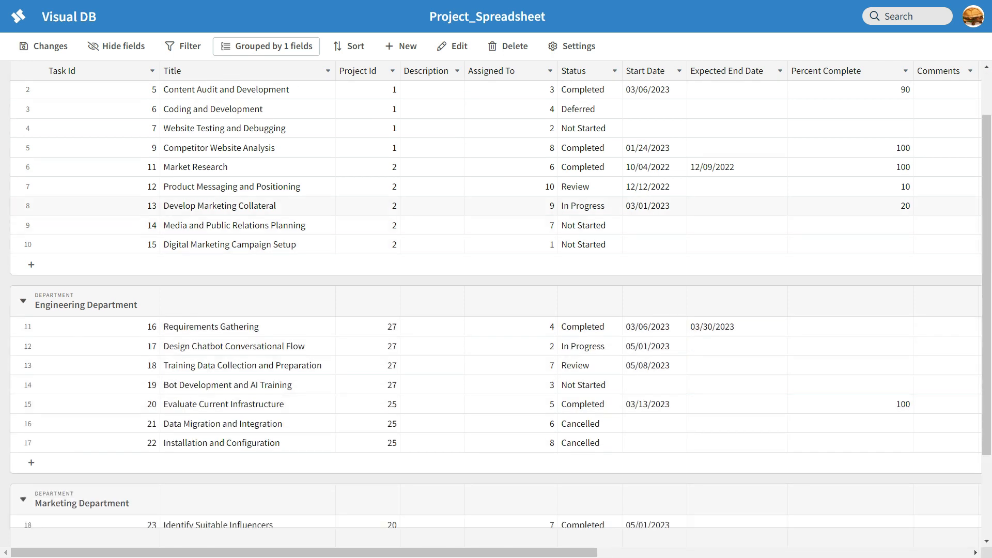
{"action": "scroll", "coordinate": [495, 304], "scroll_direction": "right", "scroll_amount": 2}
{"action": "scroll", "coordinate": [496, 303], "scroll_direction": "up", "scroll_amount": 1}
{"action": "scroll", "coordinate": [496, 304], "scroll_direction": "left", "scroll_amount": 2}
- Add proj_project_Title as a second grouping level below Department
{"action": "left_click", "coordinate": [267, 46]}
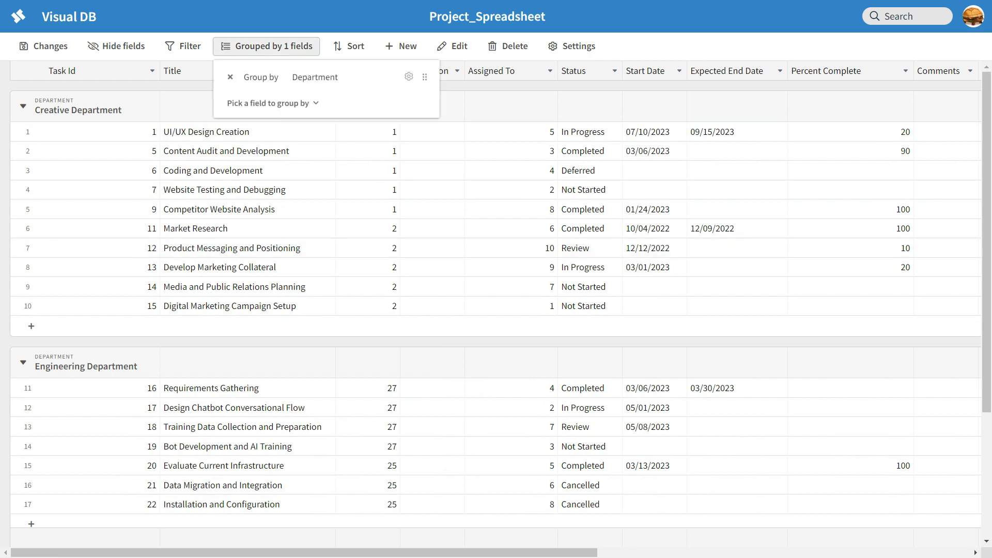
{"action": "left_click", "coordinate": [273, 103]}
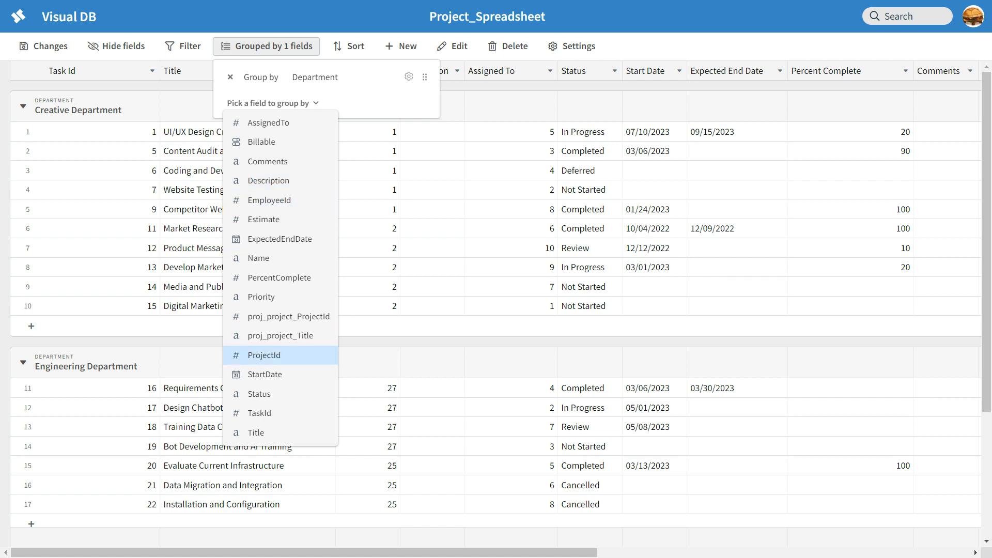
{"action": "left_click", "coordinate": [280, 336]}
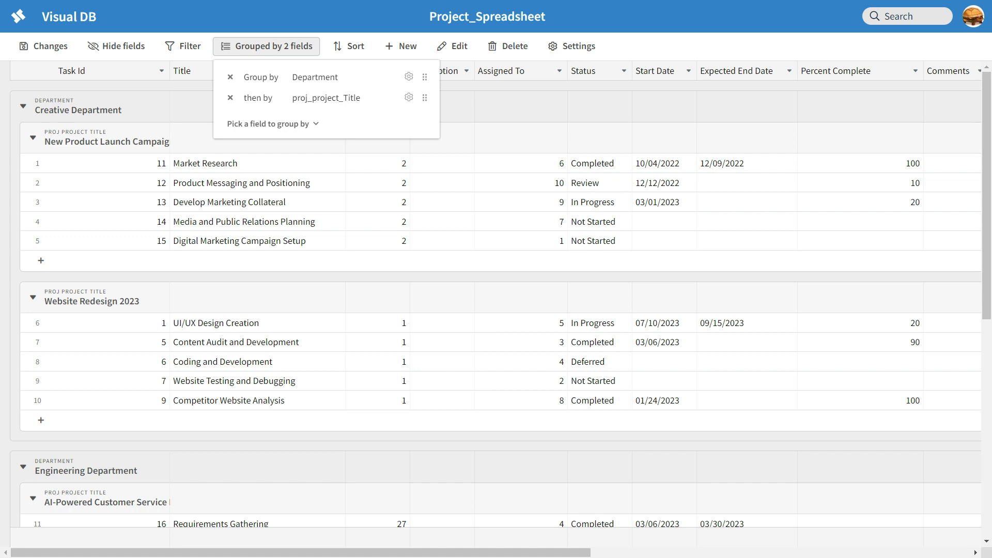
{"action": "left_click", "coordinate": [521, 107]}
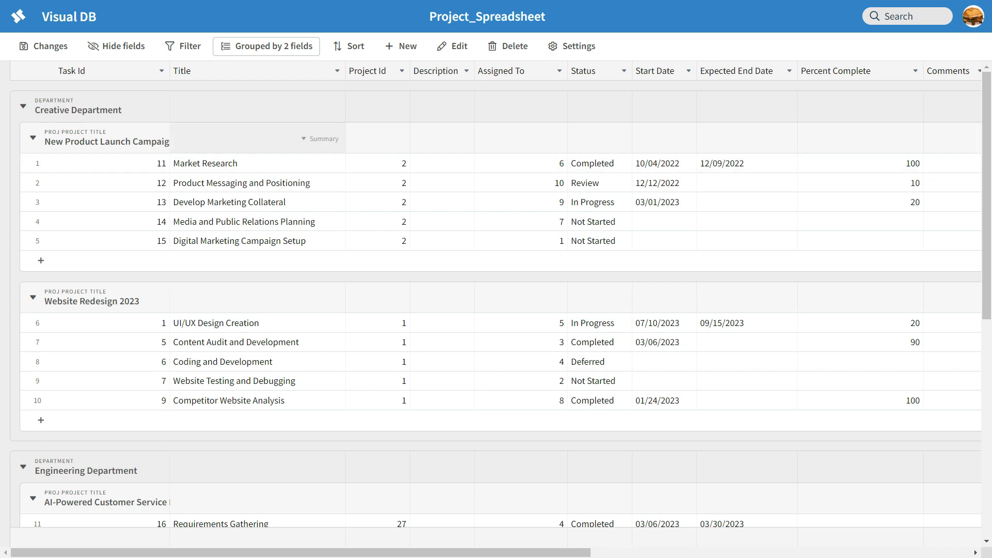
- Widen the Task Id column slightly to fit the full project titles in the group headers
{"action": "left_click_drag", "start_coordinate": [178, 71], "coordinate": [187, 71]}
{"action": "scroll", "coordinate": [394, 281], "scroll_direction": "down", "scroll_amount": 4}
{"action": "scroll", "coordinate": [395, 282], "scroll_direction": "up", "scroll_amount": 4}
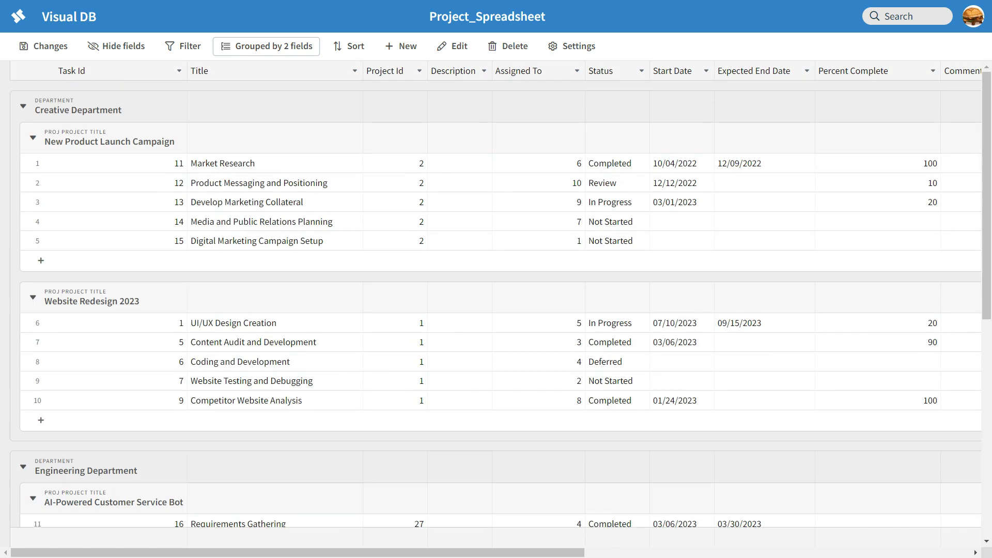
- Widen the Proj Project Title column to fit the full project names
{"action": "scroll", "coordinate": [331, 222], "scroll_direction": "down", "scroll_amount": 2}
{"action": "scroll", "coordinate": [331, 223], "scroll_direction": "up", "scroll_amount": 2}
{"action": "scroll", "coordinate": [331, 223], "scroll_direction": "down", "scroll_amount": 2}
{"action": "scroll", "coordinate": [330, 222], "scroll_direction": "up", "scroll_amount": 2}
{"action": "scroll", "coordinate": [491, 304], "scroll_direction": "right", "scroll_amount": 10}
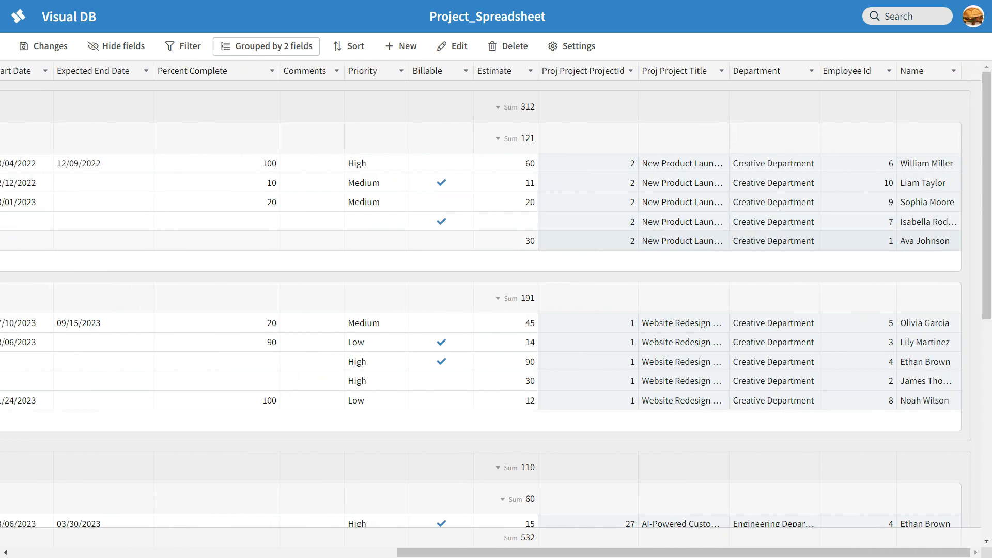
{"action": "left_click_drag", "start_coordinate": [729, 71], "coordinate": [791, 71]}
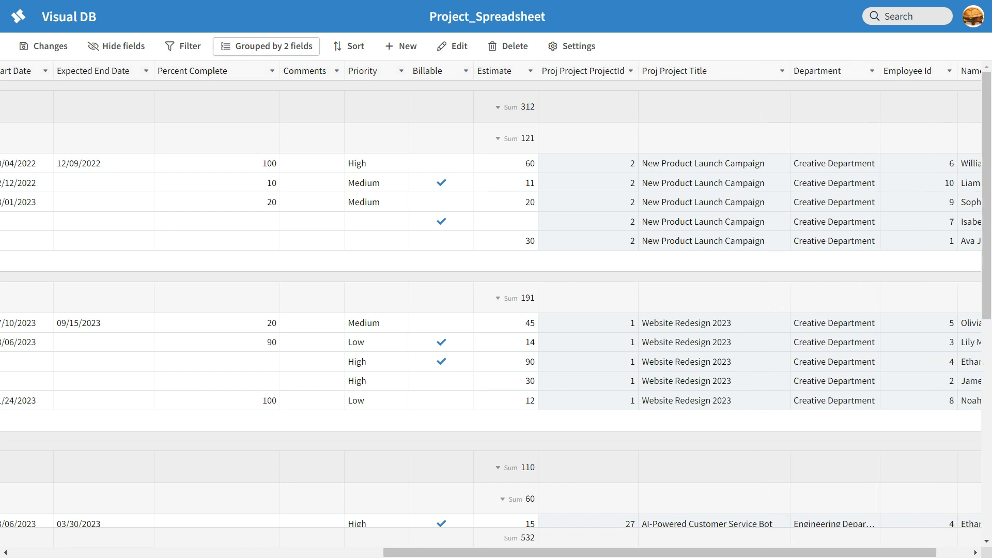
{"action": "scroll", "coordinate": [496, 202], "scroll_direction": "right", "scroll_amount": 1}
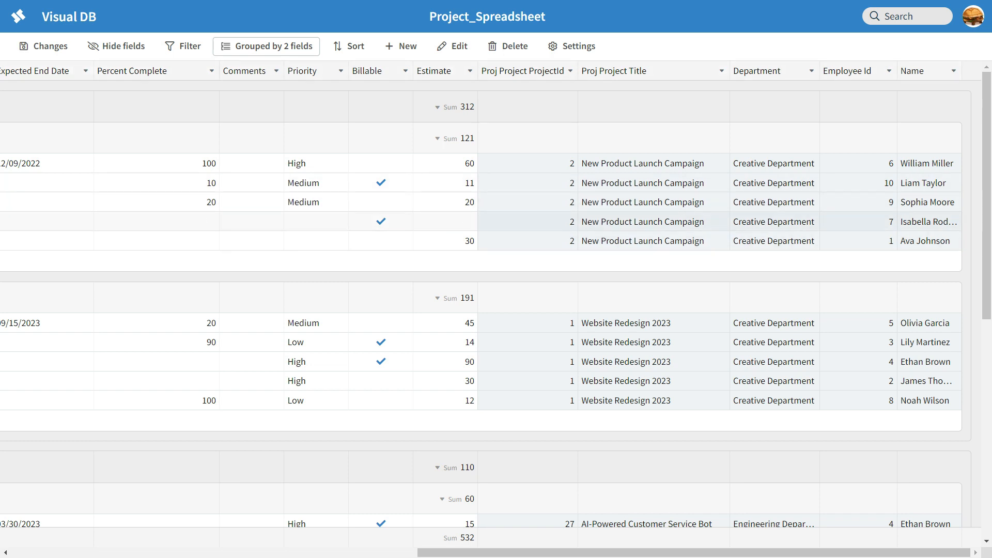
- Examine the task, project, department and employee columns across the grouped sheet for redundant fields
{"action": "scroll", "coordinate": [496, 310], "scroll_direction": "left", "scroll_amount": 6}
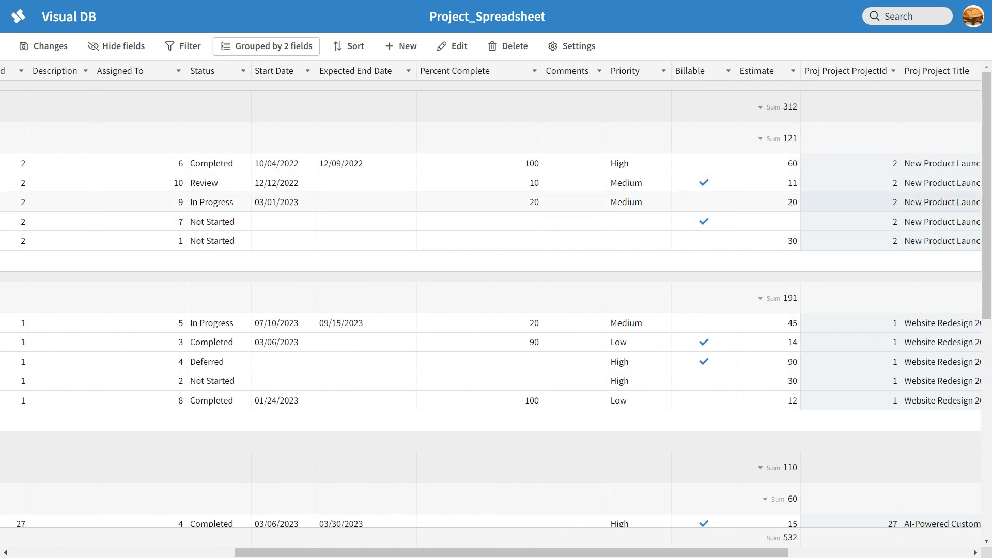
{"action": "scroll", "coordinate": [496, 310], "scroll_direction": "right", "scroll_amount": 6}
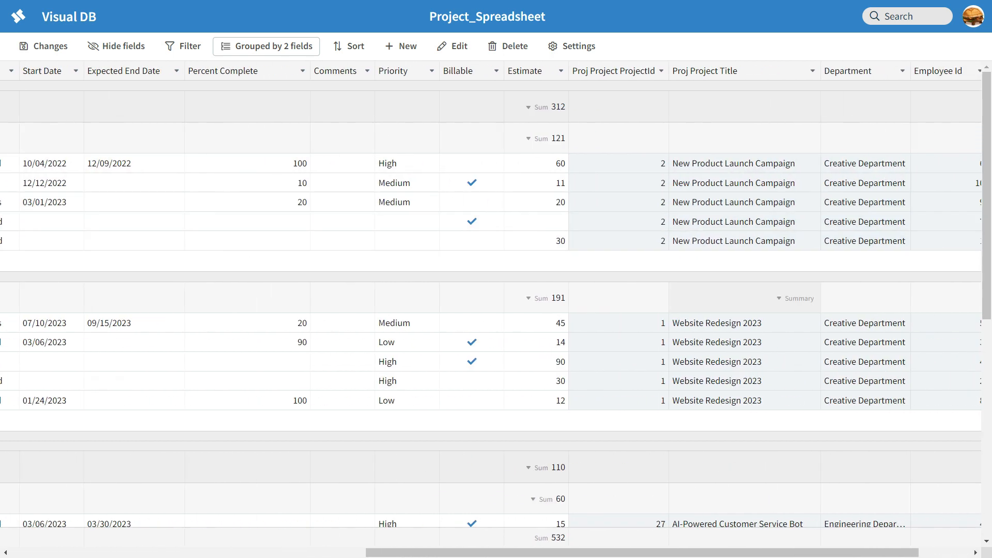
{"action": "scroll", "coordinate": [569, 300], "scroll_direction": "left", "scroll_amount": 8}
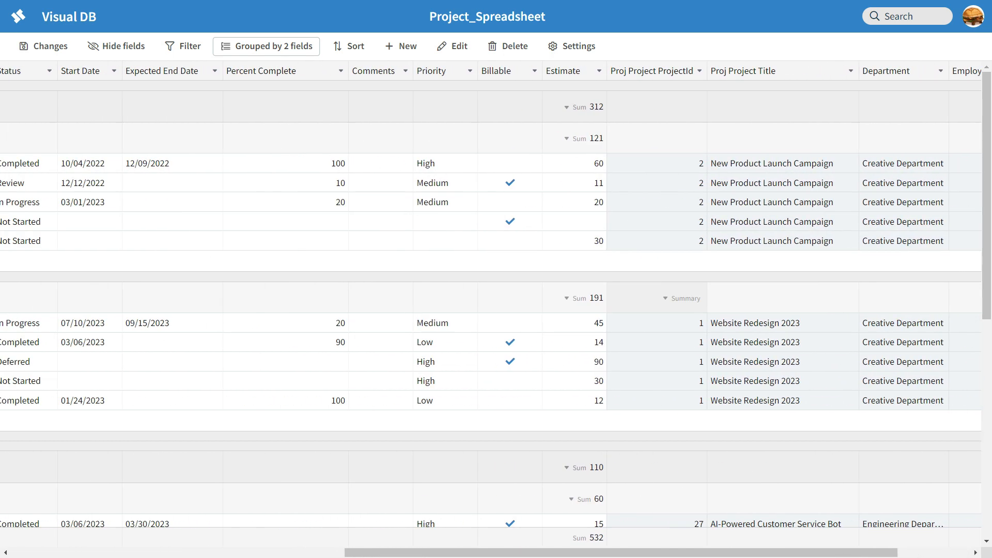
{"action": "scroll", "coordinate": [496, 310], "scroll_direction": "right", "scroll_amount": 8}
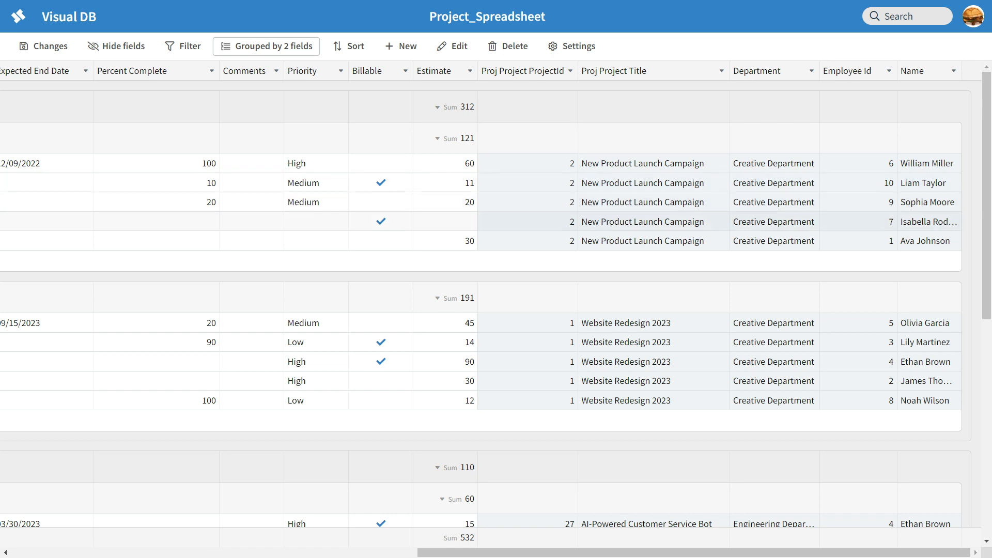
{"action": "scroll", "coordinate": [496, 310], "scroll_direction": "left", "scroll_amount": 5}
{"action": "scroll", "coordinate": [496, 310], "scroll_direction": "right", "scroll_amount": 4}
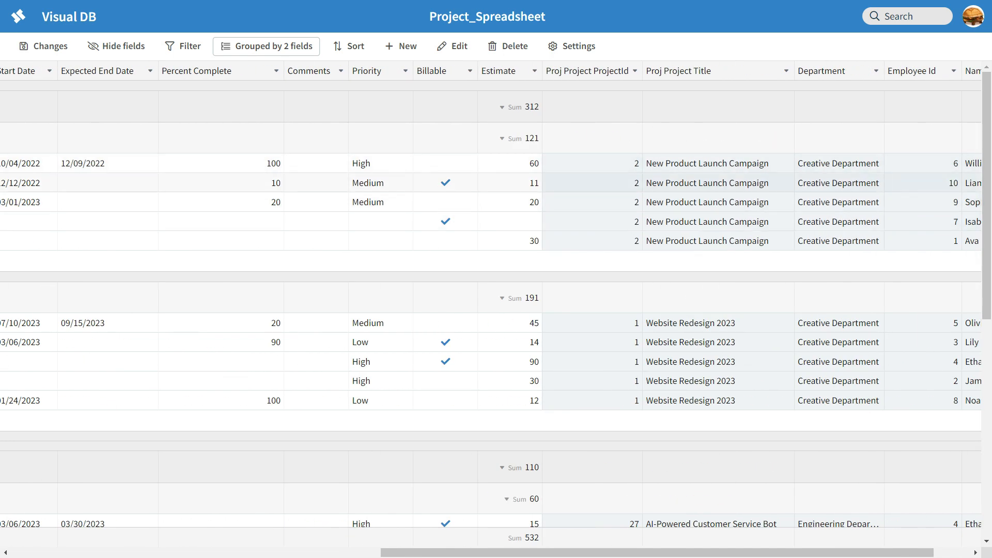
{"action": "scroll", "coordinate": [496, 310], "scroll_direction": "right", "scroll_amount": 2}
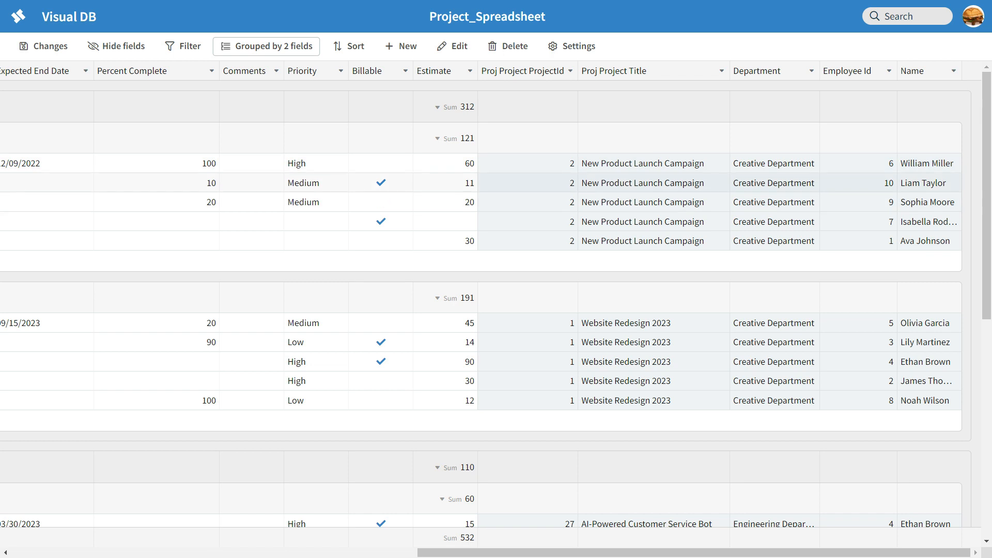
{"action": "scroll", "coordinate": [490, 311], "scroll_direction": "left", "scroll_amount": 10}
{"action": "scroll", "coordinate": [490, 310], "scroll_direction": "left", "scroll_amount": 8}
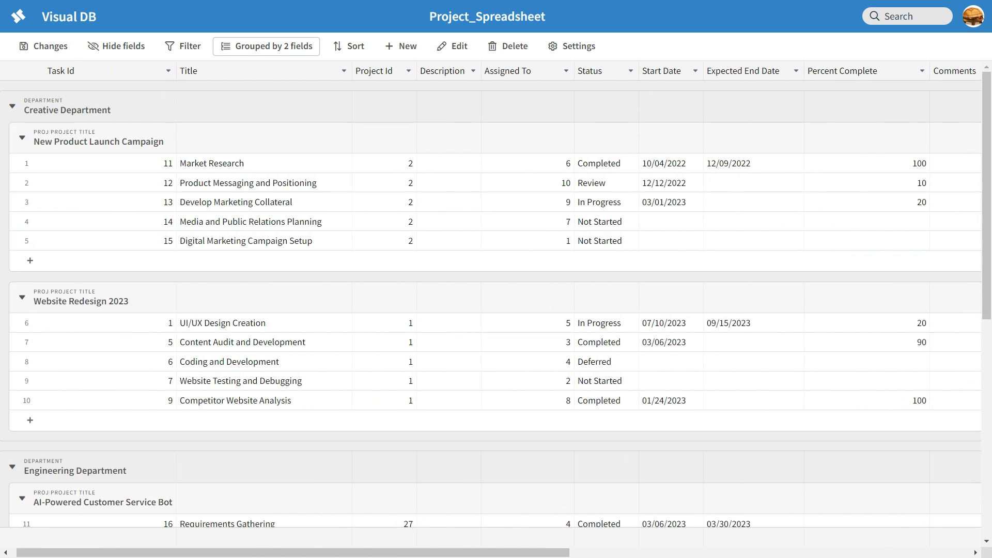
- Hide the TaskId, ProjectId, proj_project_ProjectId, proj_project_Title and Department fields in the sheet
{"action": "left_click", "coordinate": [117, 46]}
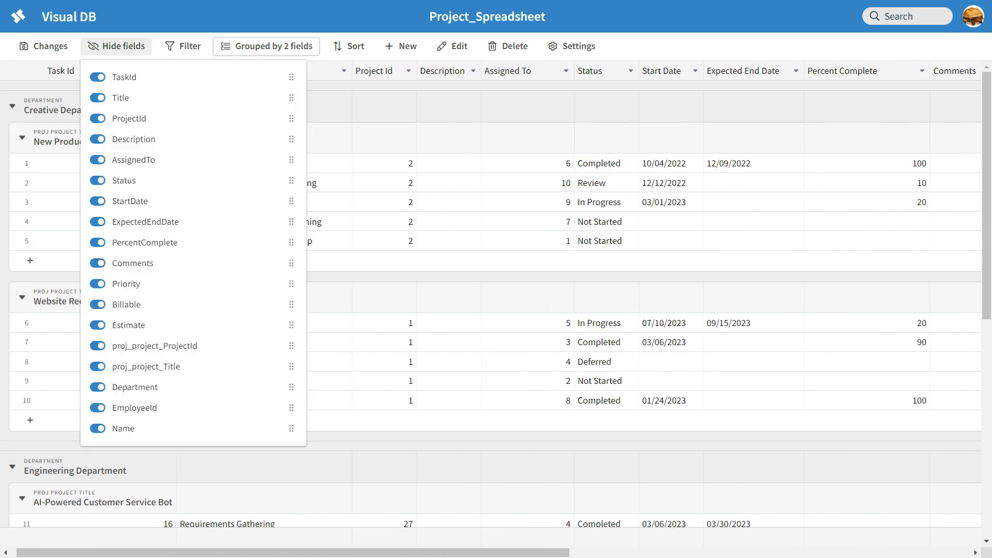
{"action": "left_click", "coordinate": [116, 46]}
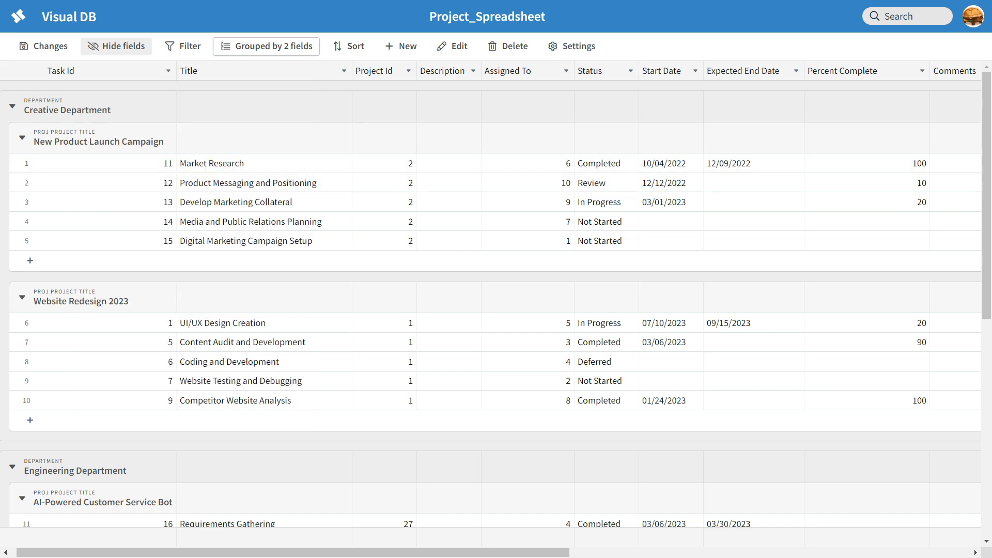
{"action": "left_click", "coordinate": [116, 46]}
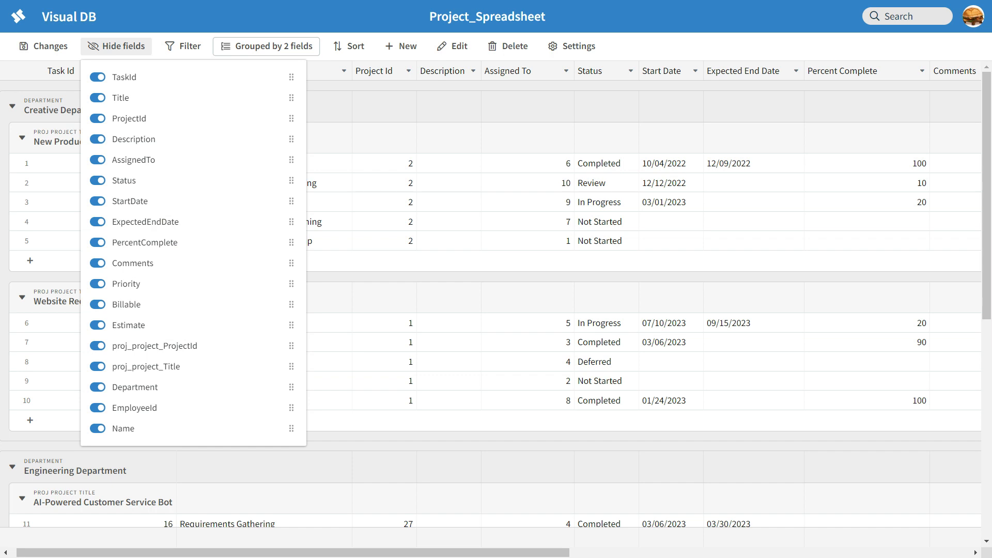
{"action": "left_click", "coordinate": [98, 77]}
{"action": "left_click", "coordinate": [98, 118]}
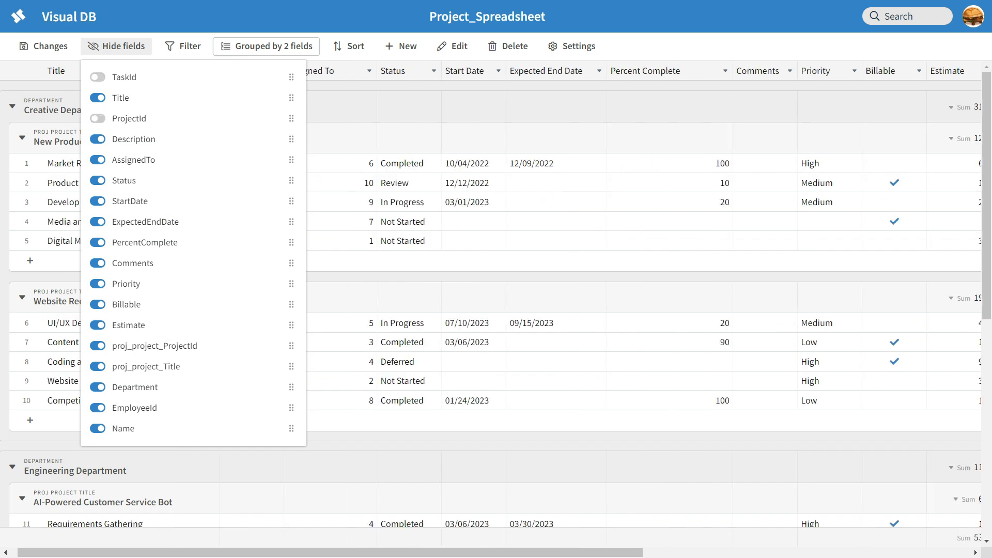
{"action": "left_click", "coordinate": [98, 346]}
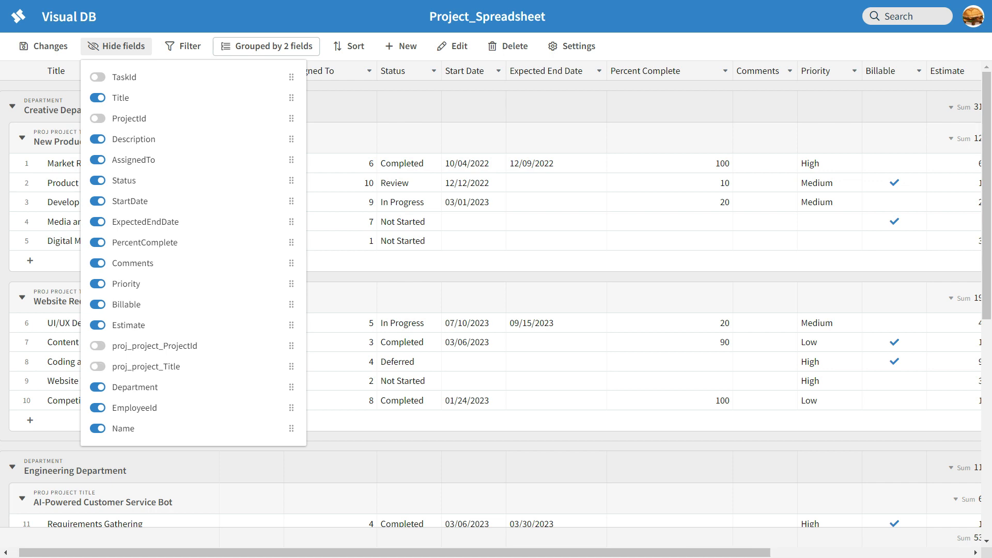
{"action": "left_click", "coordinate": [97, 387]}
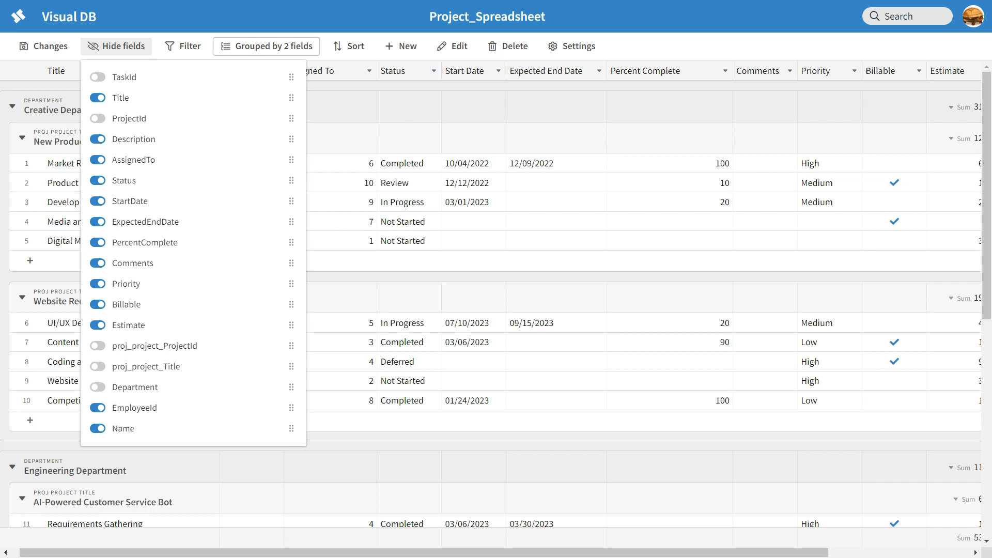
{"action": "left_click", "coordinate": [341, 138]}
- Hide the EmployeeId and Name fields as well
{"action": "scroll", "coordinate": [471, 222], "scroll_direction": "right", "scroll_amount": 3}
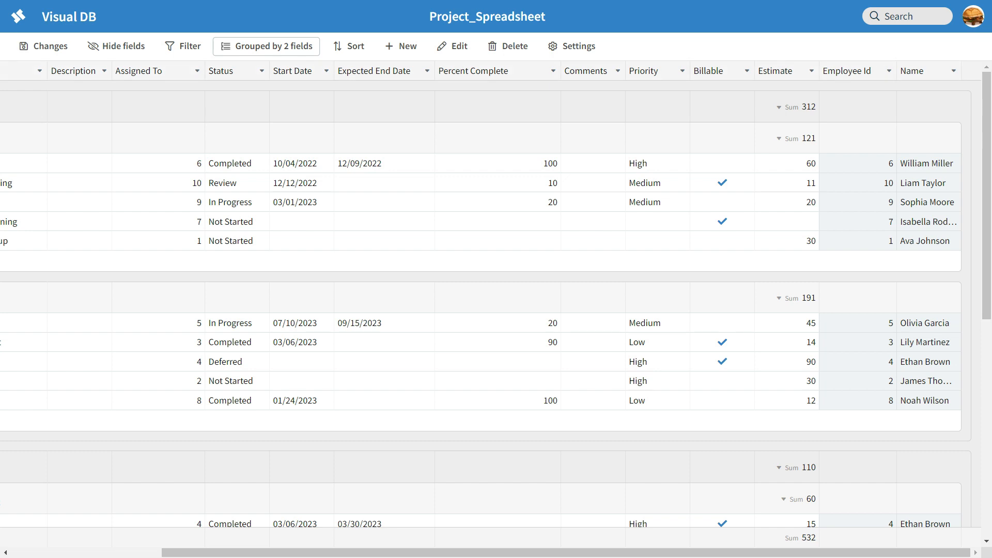
{"action": "scroll", "coordinate": [491, 294], "scroll_direction": "left", "scroll_amount": 5}
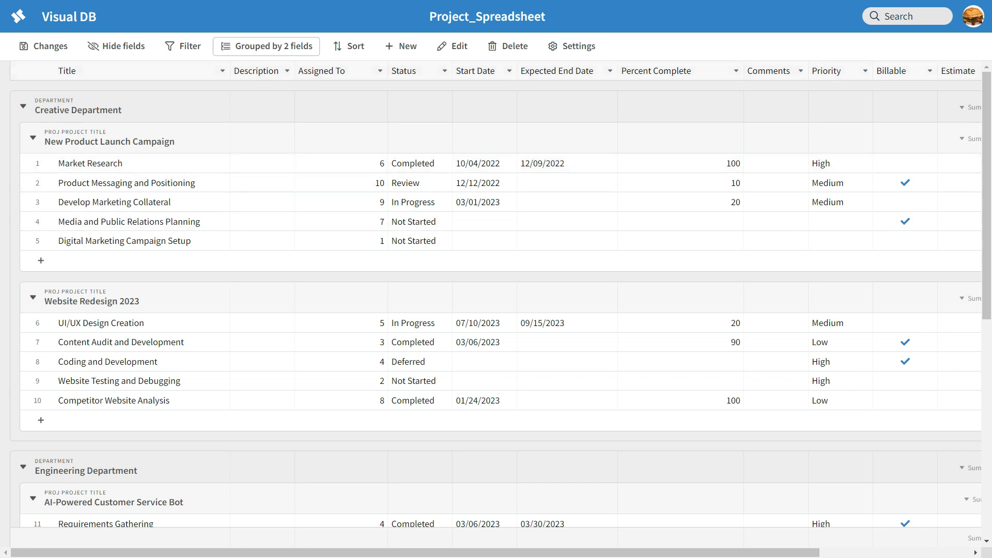
{"action": "left_click", "coordinate": [117, 46]}
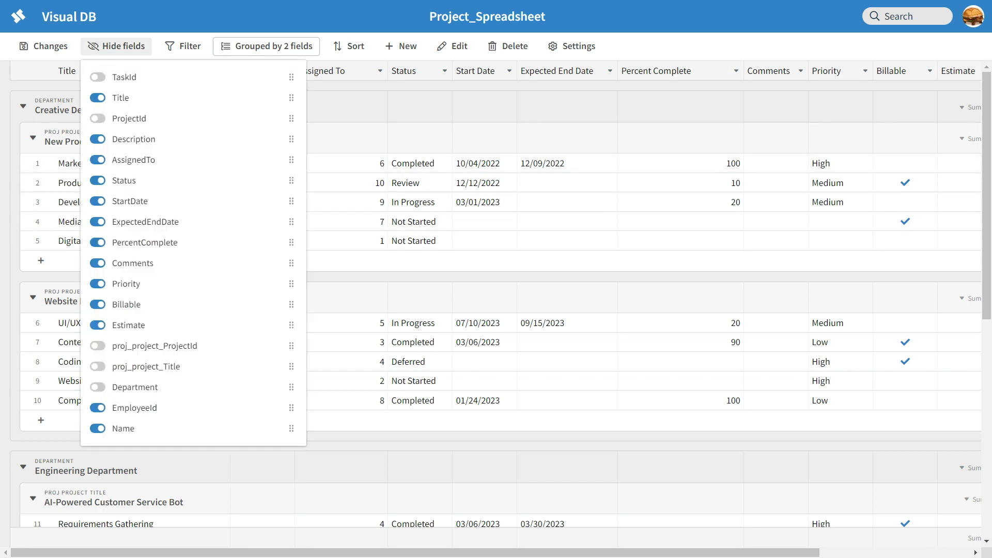
{"action": "left_click", "coordinate": [97, 408]}
{"action": "left_click", "coordinate": [97, 428]}
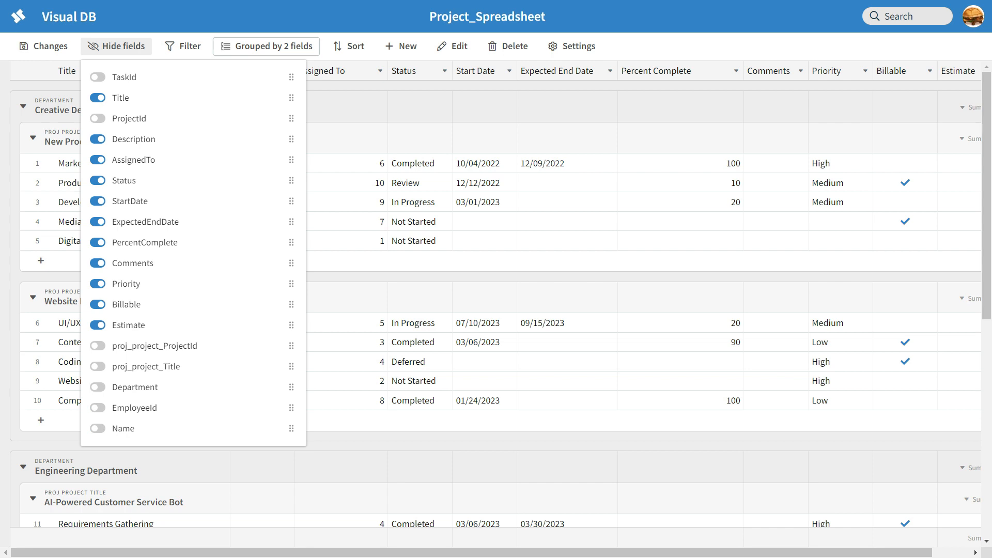
{"action": "key", "text": "Escape"}
- Examine the remaining columns and the nested project groups under each department
{"action": "scroll", "coordinate": [496, 304], "scroll_direction": "right", "scroll_amount": 1}
{"action": "scroll", "coordinate": [495, 304], "scroll_direction": "left", "scroll_amount": 1}
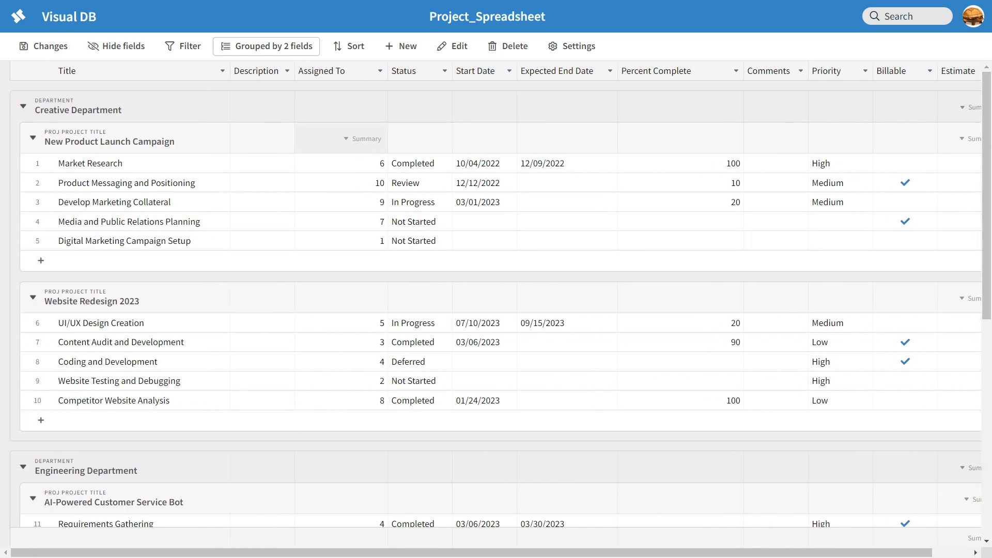
{"action": "scroll", "coordinate": [496, 304], "scroll_direction": "right", "scroll_amount": 1}
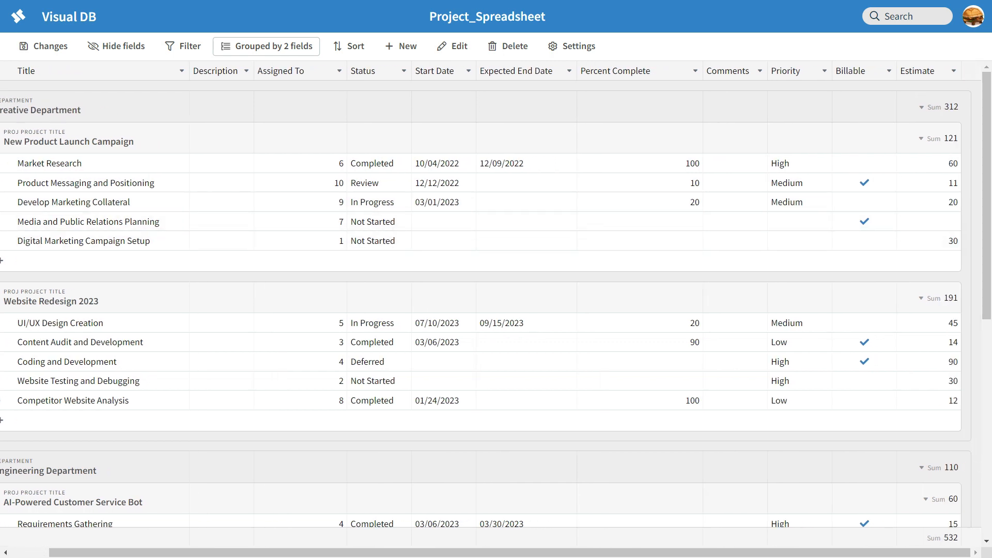
{"action": "scroll", "coordinate": [496, 304], "scroll_direction": "left", "scroll_amount": 1}
{"action": "scroll", "coordinate": [496, 304], "scroll_direction": "down", "scroll_amount": 10}
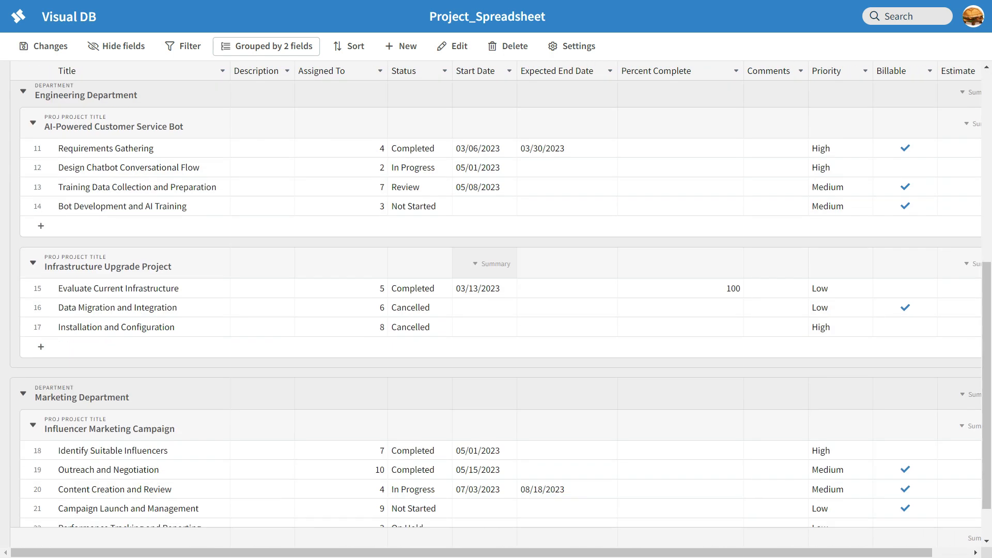
{"action": "scroll", "coordinate": [496, 304], "scroll_direction": "up", "scroll_amount": 9}
{"action": "scroll", "coordinate": [567, 304], "scroll_direction": "up", "scroll_amount": 1}
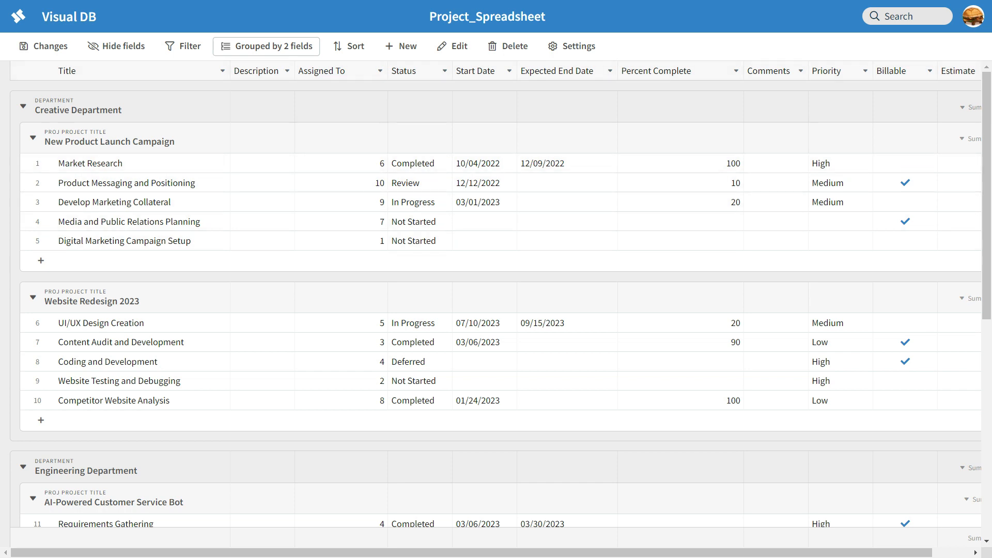
- Set the Assigned To column to display labels instead of values, using Name as the label field
{"action": "left_click", "coordinate": [380, 71]}
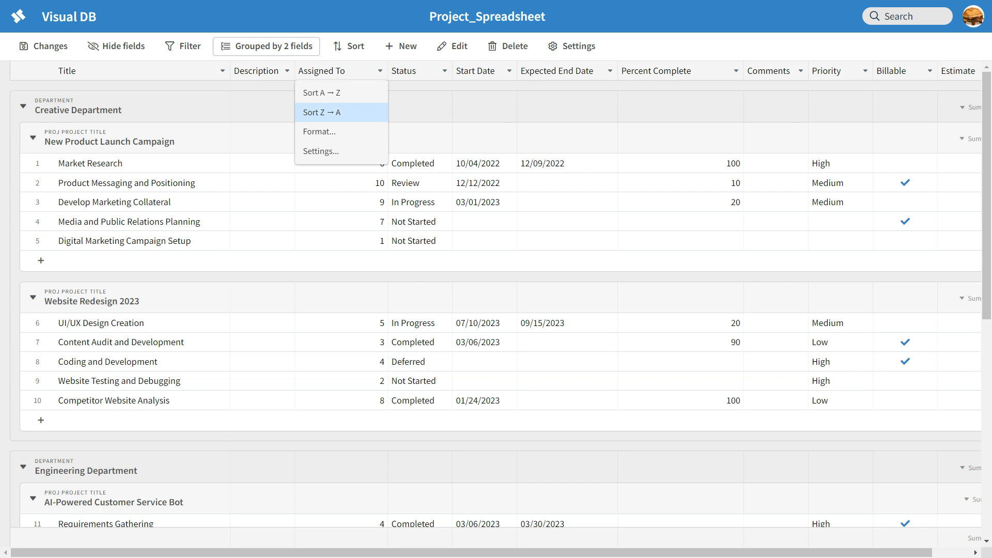
{"action": "left_click", "coordinate": [341, 151]}
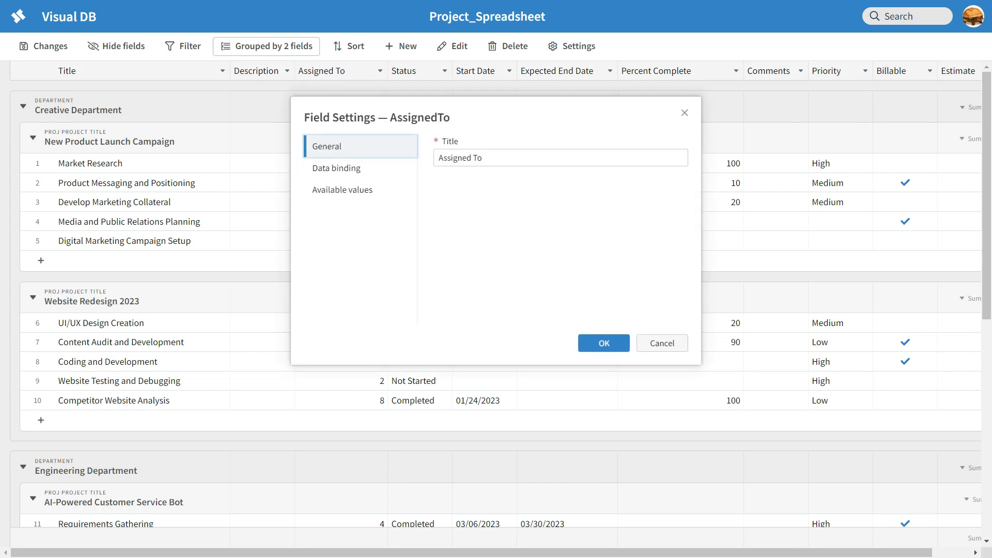
{"action": "left_click", "coordinate": [343, 189]}
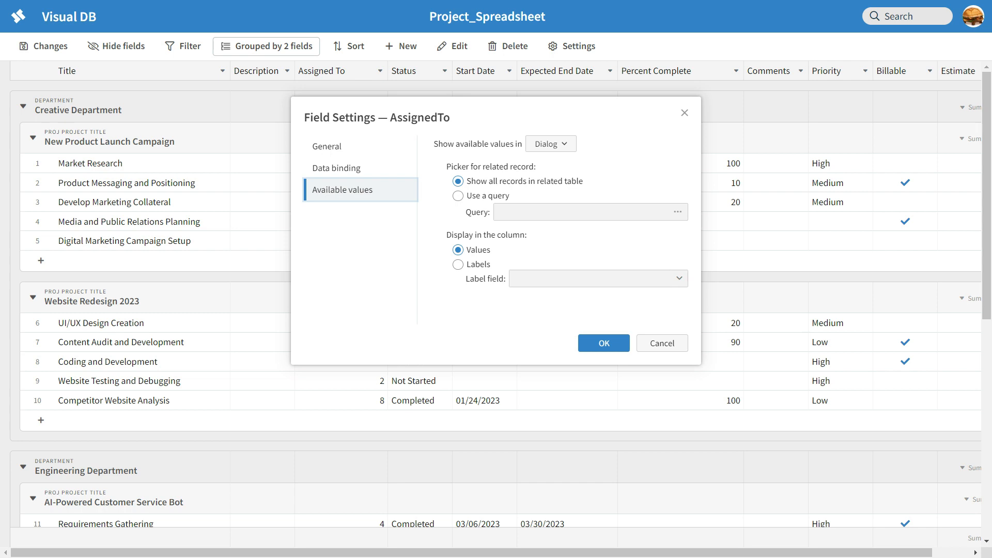
{"action": "left_click", "coordinate": [458, 264]}
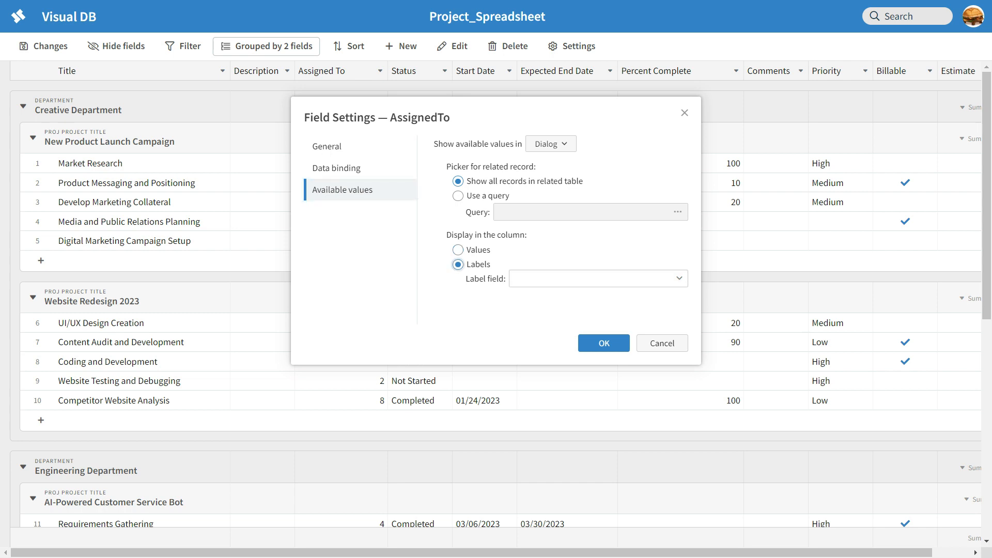
{"action": "left_click", "coordinate": [590, 279]}
{"action": "left_click", "coordinate": [679, 278]}
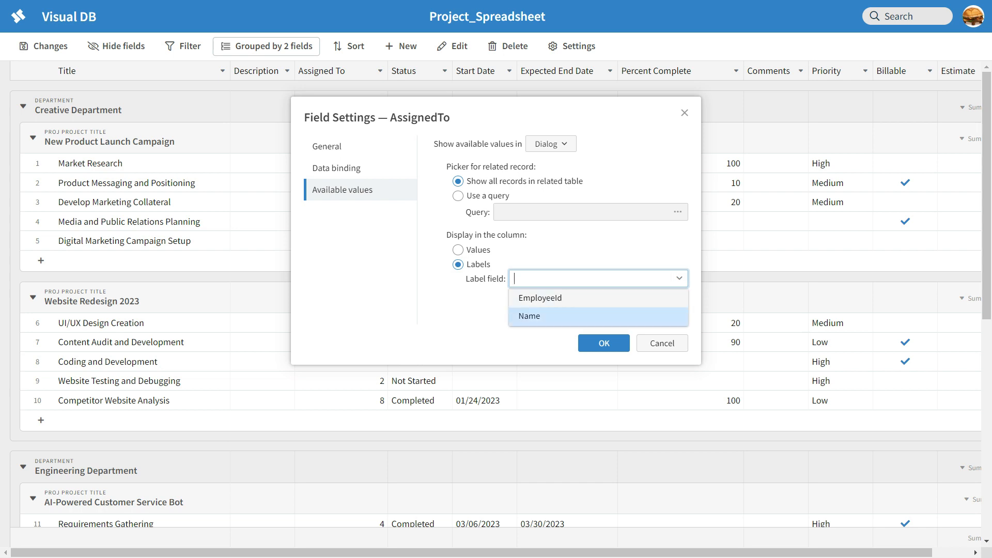
{"action": "key", "text": "Return"}
{"action": "key", "text": "Return"}
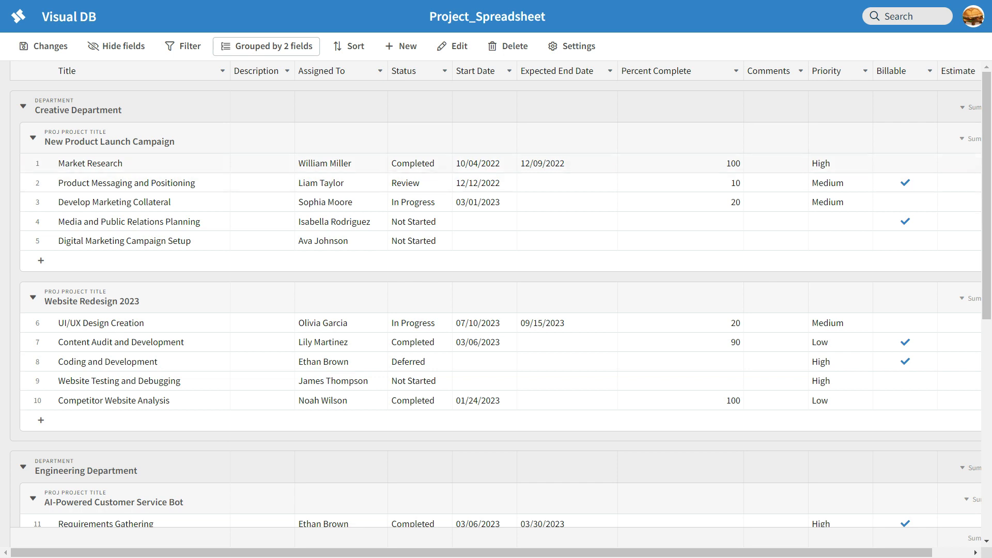
- Examine the Assigned To labels and the Status column across all department and project groups
{"action": "scroll", "coordinate": [496, 303], "scroll_direction": "down", "scroll_amount": 4}
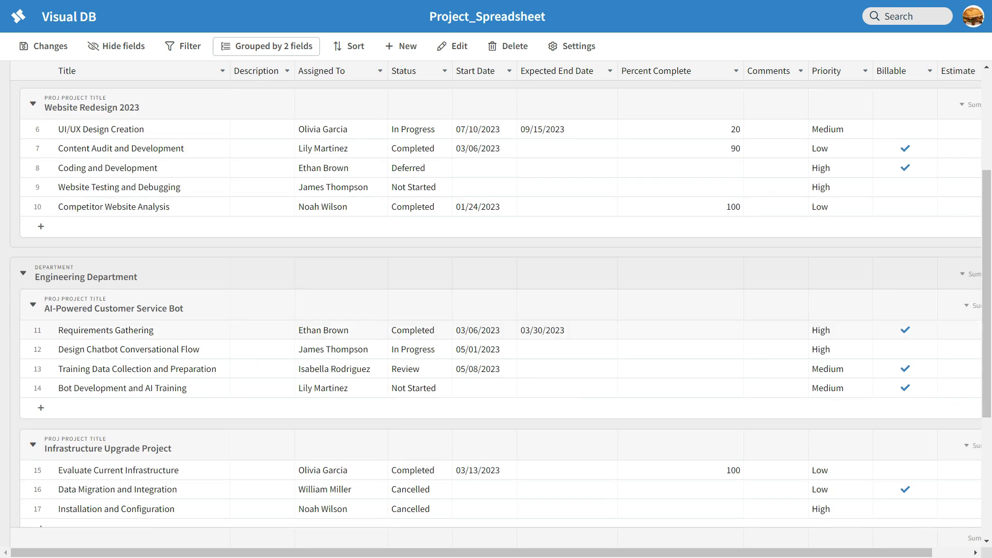
{"action": "scroll", "coordinate": [496, 303], "scroll_direction": "up", "scroll_amount": 4}
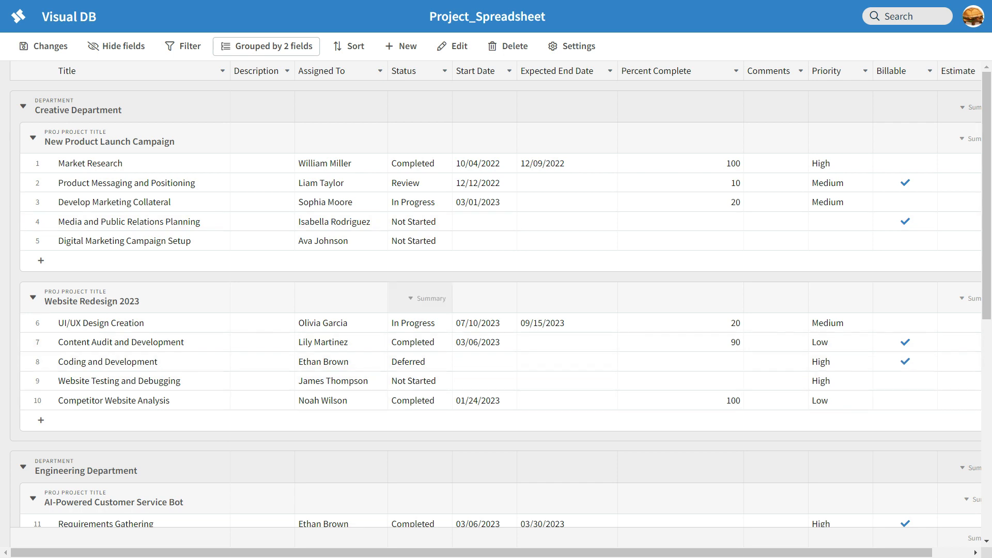
{"action": "scroll", "coordinate": [496, 304], "scroll_direction": "down", "scroll_amount": 9}
{"action": "scroll", "coordinate": [496, 304], "scroll_direction": "up", "scroll_amount": 8}
{"action": "scroll", "coordinate": [496, 304], "scroll_direction": "down", "scroll_amount": 6}
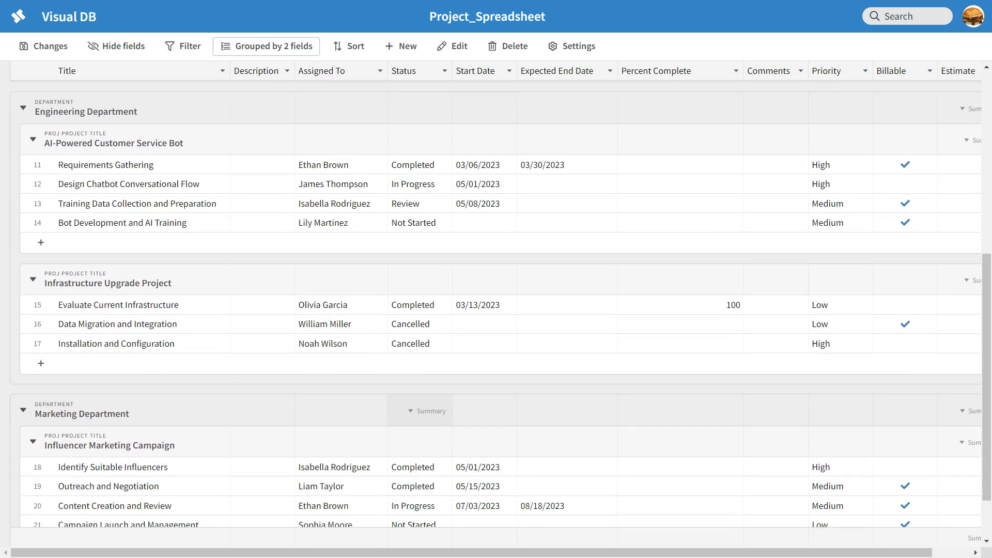
{"action": "scroll", "coordinate": [496, 303], "scroll_direction": "down", "scroll_amount": 2}
{"action": "scroll", "coordinate": [497, 304], "scroll_direction": "up", "scroll_amount": 8}
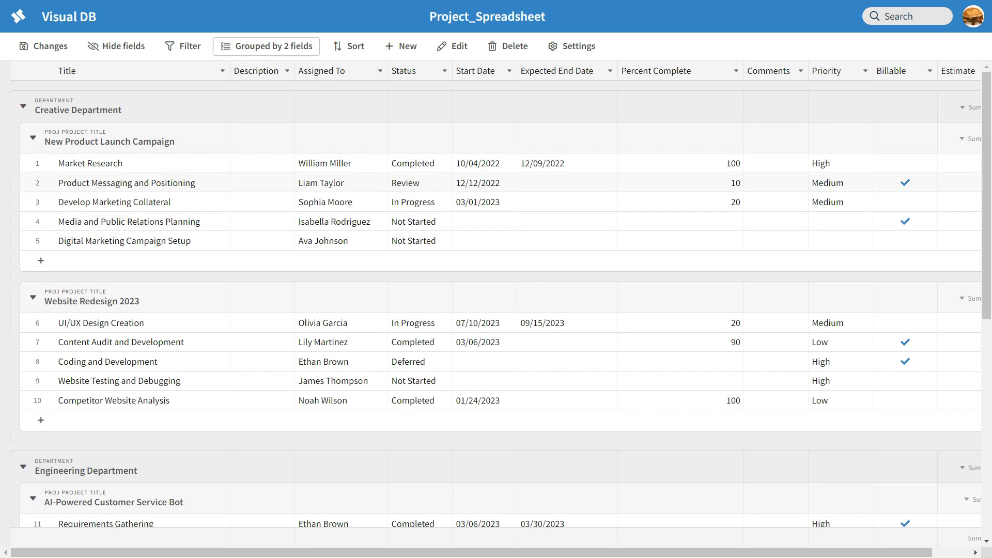
- Set the Status field's available values to Offer existing values and color-code them
{"action": "left_click", "coordinate": [413, 151]}
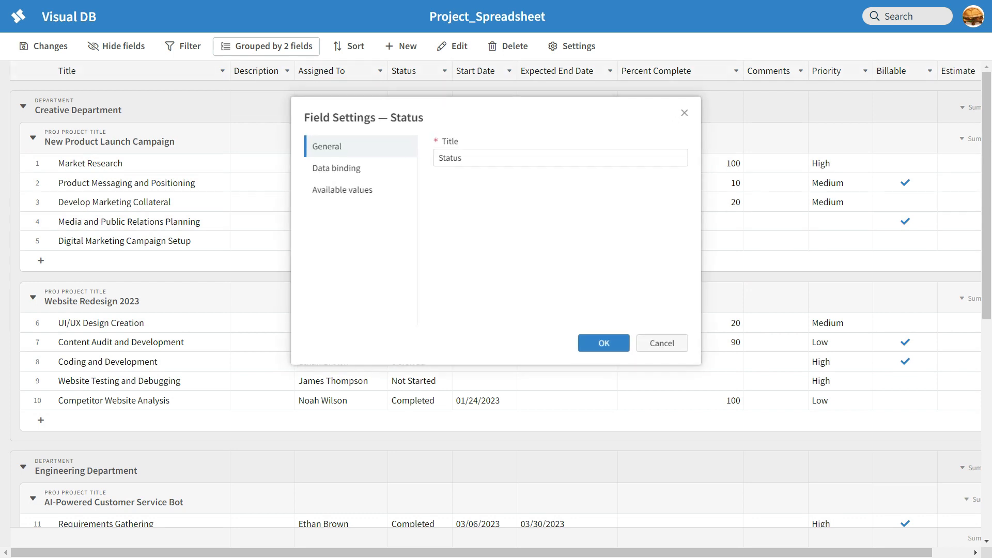
{"action": "left_click", "coordinate": [343, 190]}
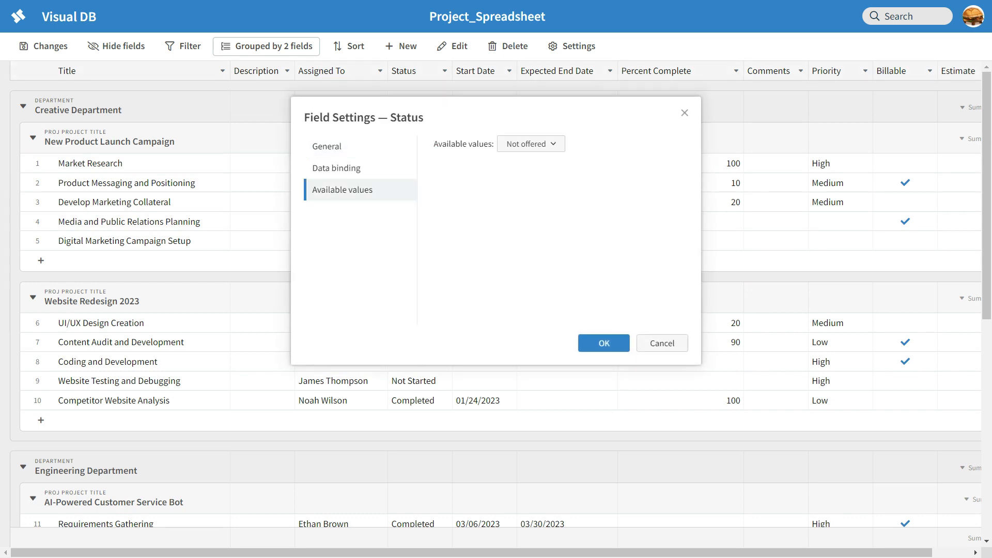
{"action": "left_click", "coordinate": [530, 144]}
{"action": "left_click", "coordinate": [541, 184]}
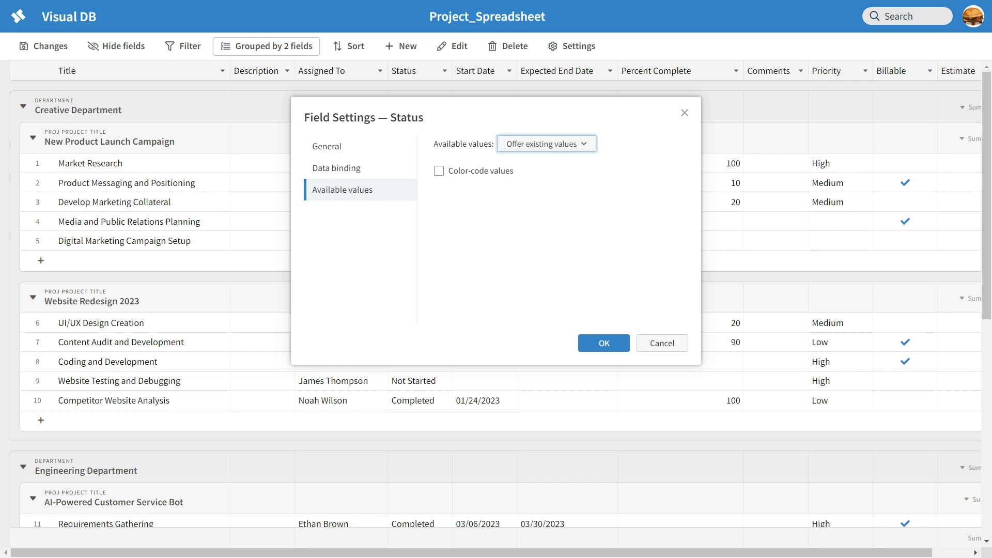
{"action": "left_click", "coordinate": [439, 170]}
{"action": "key", "text": "Return"}
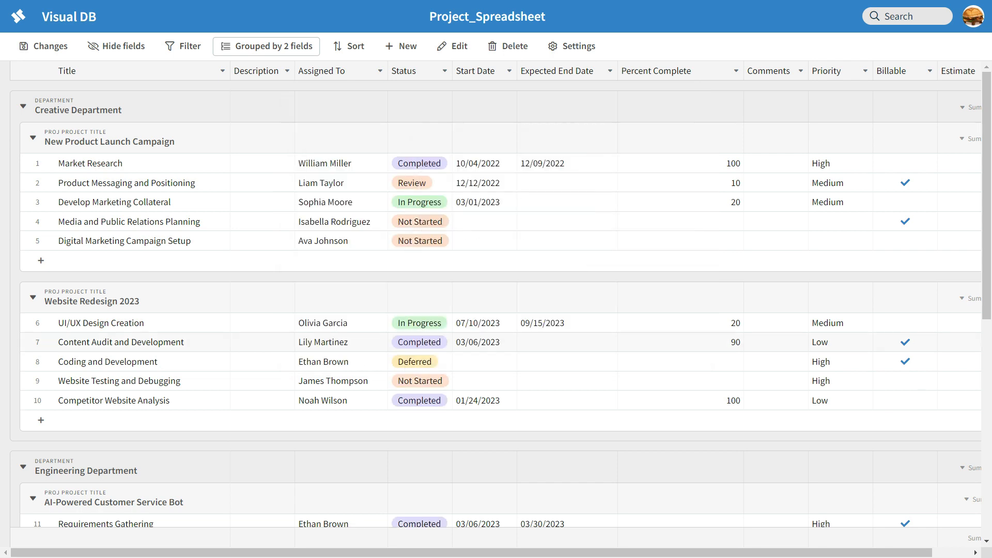
- Color-code the values of the Priority field
{"action": "scroll", "coordinate": [497, 300], "scroll_direction": "down", "scroll_amount": 4}
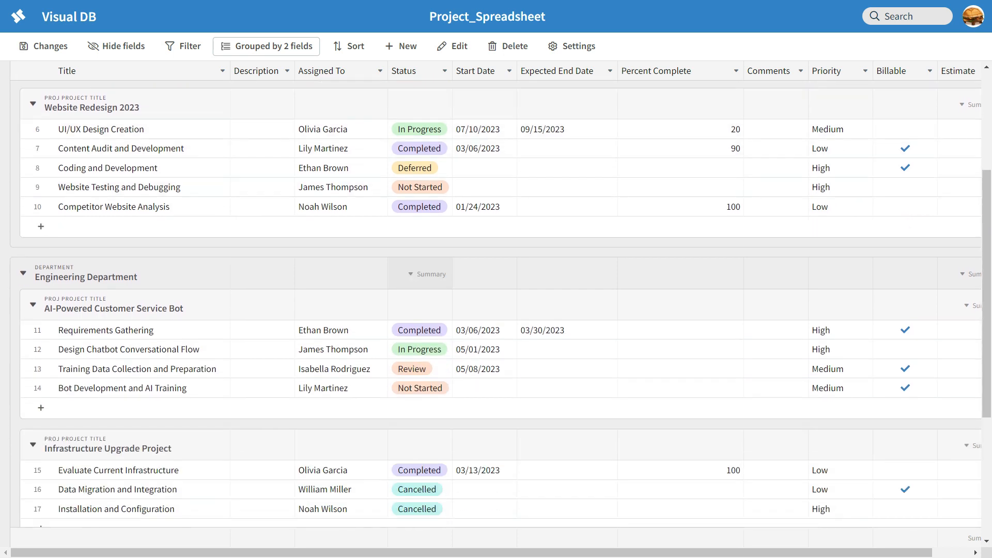
{"action": "scroll", "coordinate": [496, 310], "scroll_direction": "down", "scroll_amount": 5}
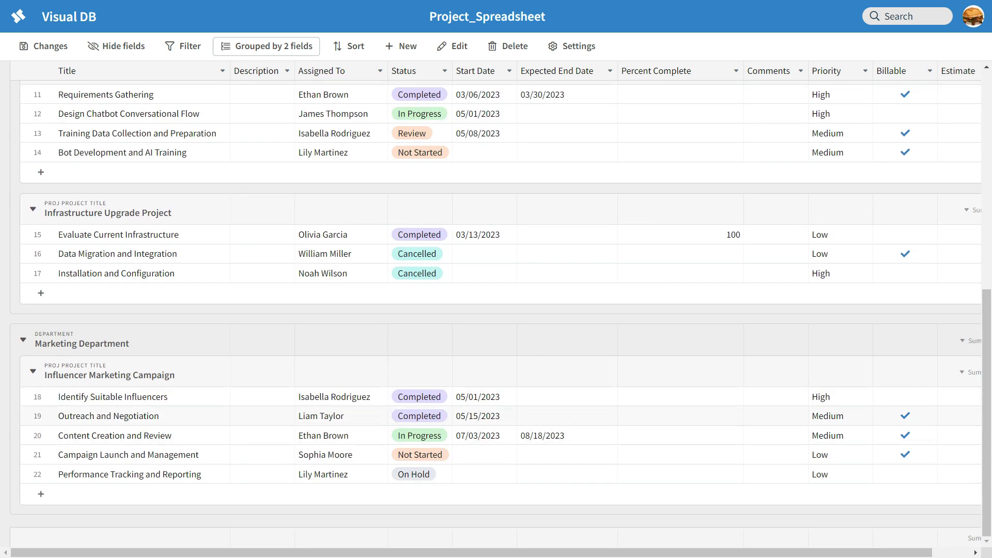
{"action": "scroll", "coordinate": [496, 309], "scroll_direction": "up", "scroll_amount": 9}
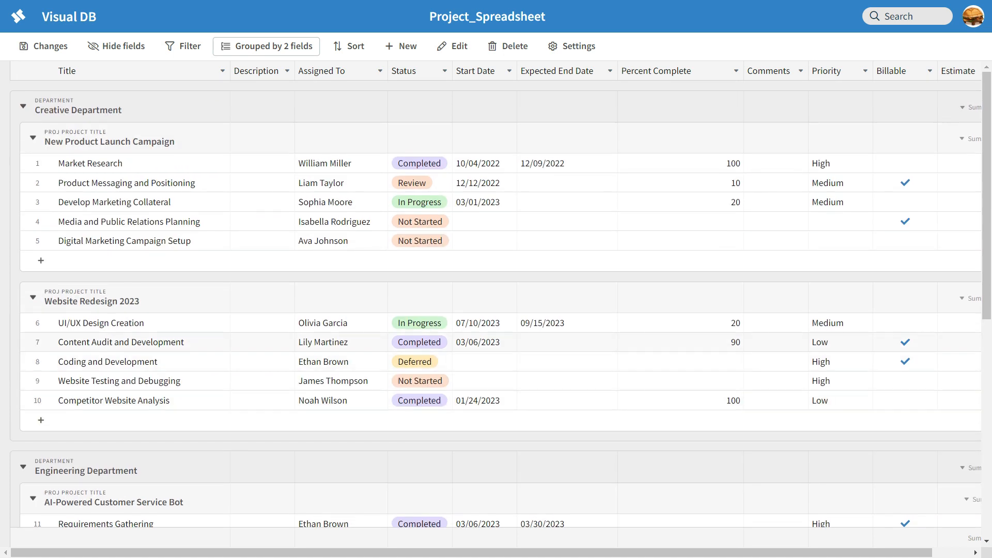
{"action": "left_click", "coordinate": [866, 71]}
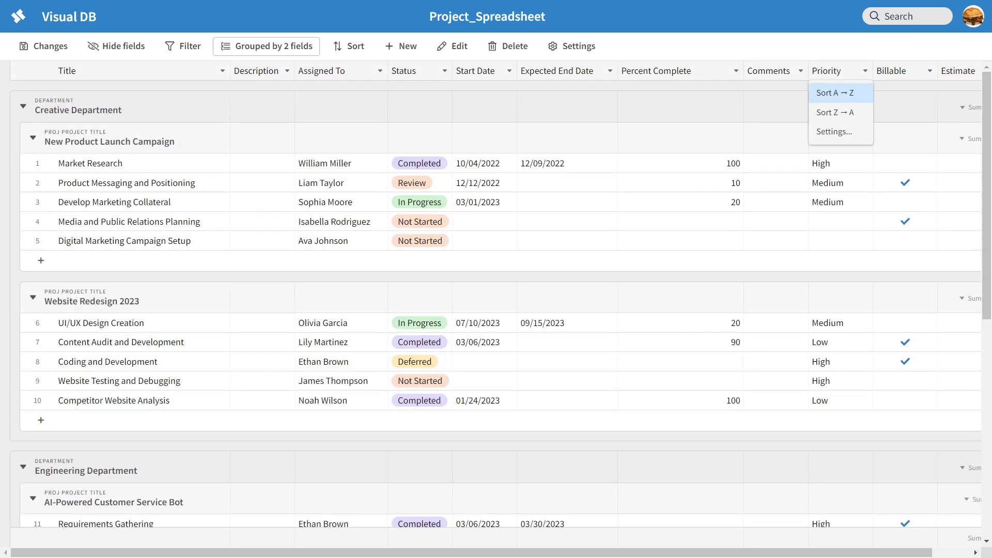
{"action": "left_click", "coordinate": [834, 131]}
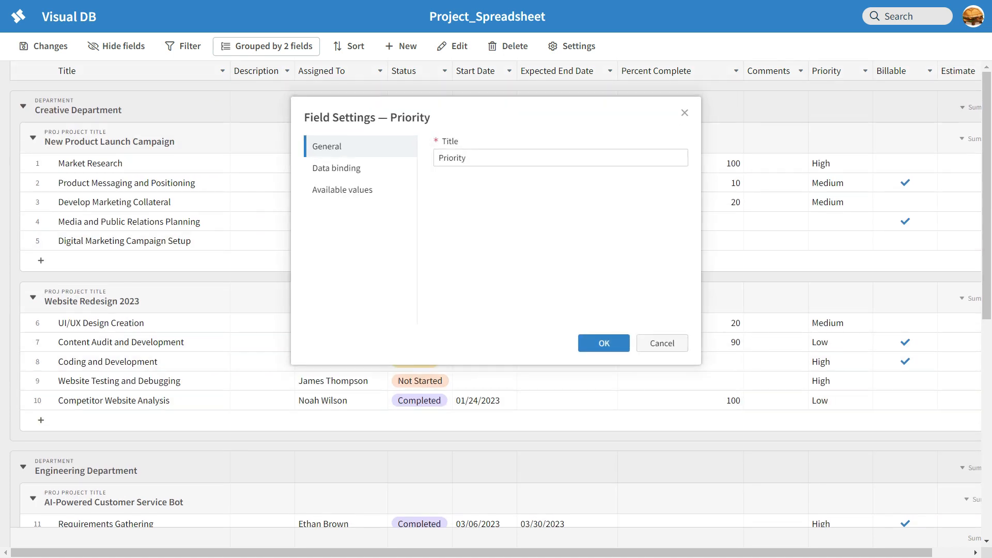
{"action": "left_click", "coordinate": [342, 190]}
{"action": "left_click", "coordinate": [439, 171]}
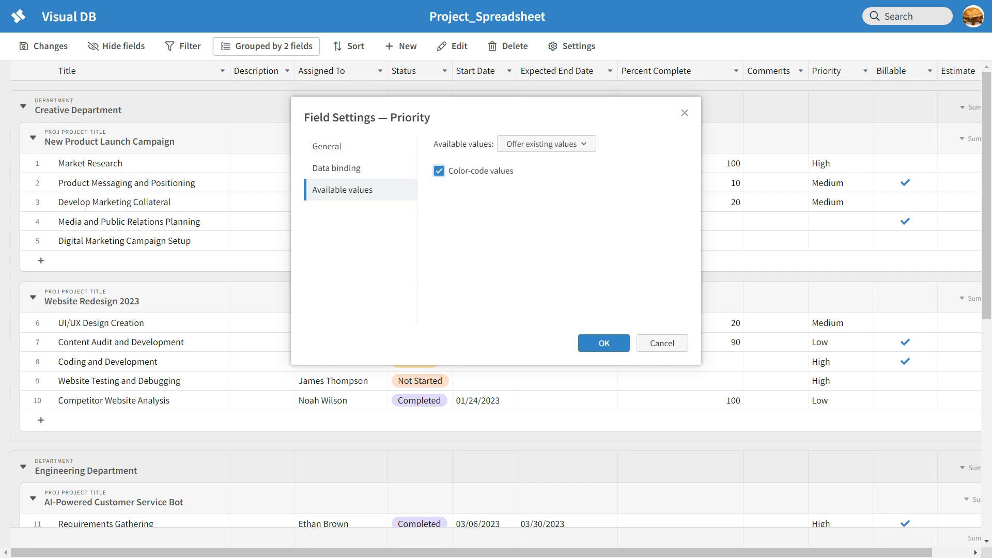
{"action": "left_click", "coordinate": [604, 343]}
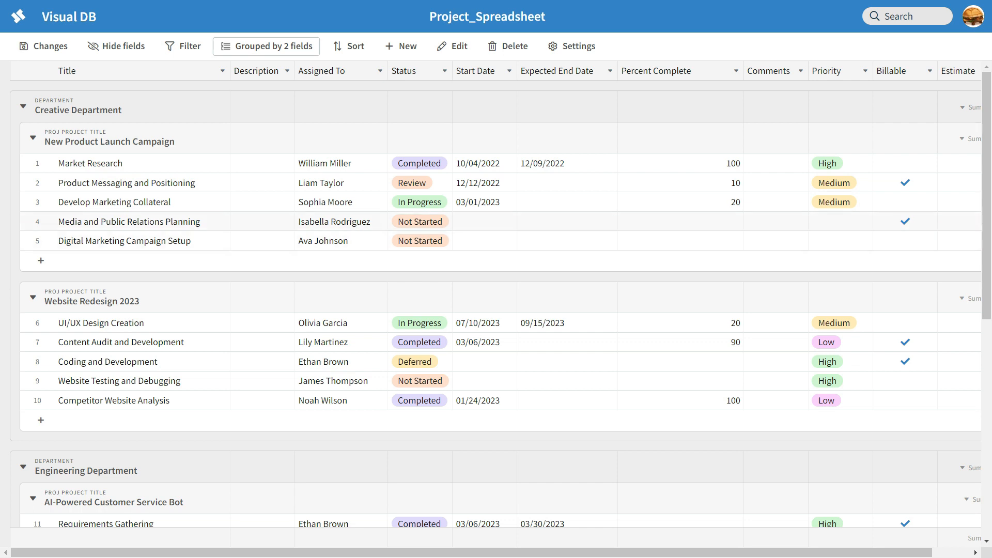
- Set the group summary of the Estimate column to None
{"action": "scroll", "coordinate": [496, 300], "scroll_direction": "down", "scroll_amount": 5}
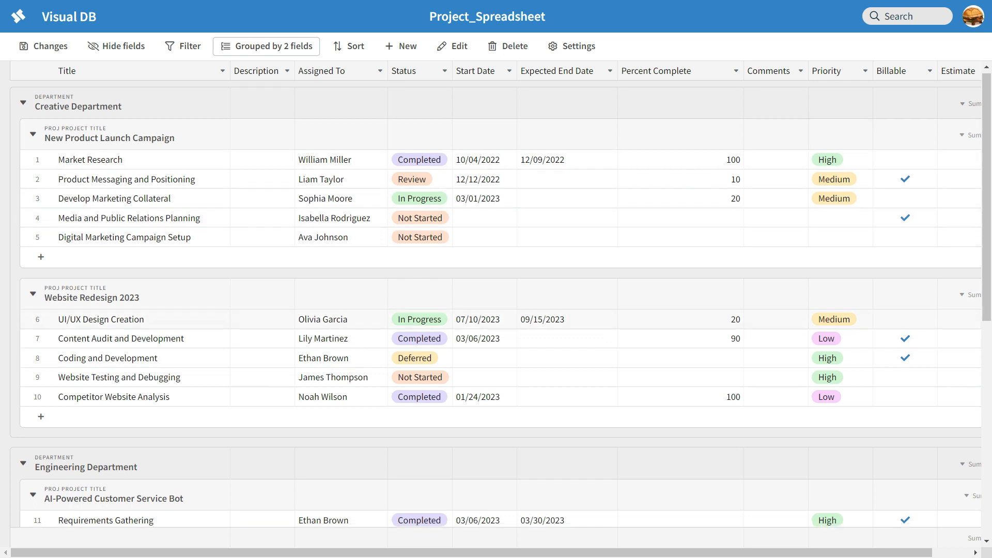
{"action": "scroll", "coordinate": [496, 300], "scroll_direction": "down", "scroll_amount": 2}
{"action": "scroll", "coordinate": [496, 300], "scroll_direction": "up", "scroll_amount": 7}
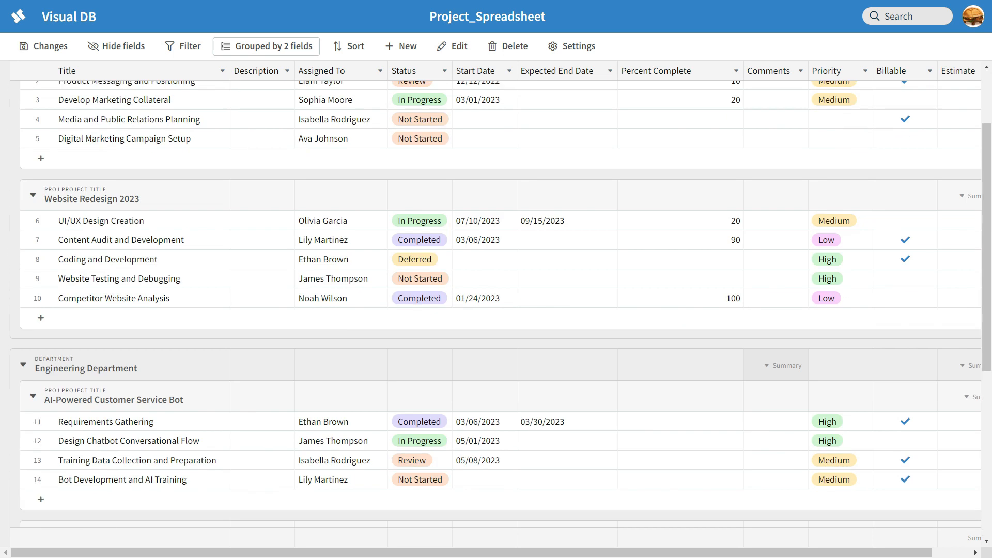
{"action": "scroll", "coordinate": [496, 299], "scroll_direction": "right", "scroll_amount": 2}
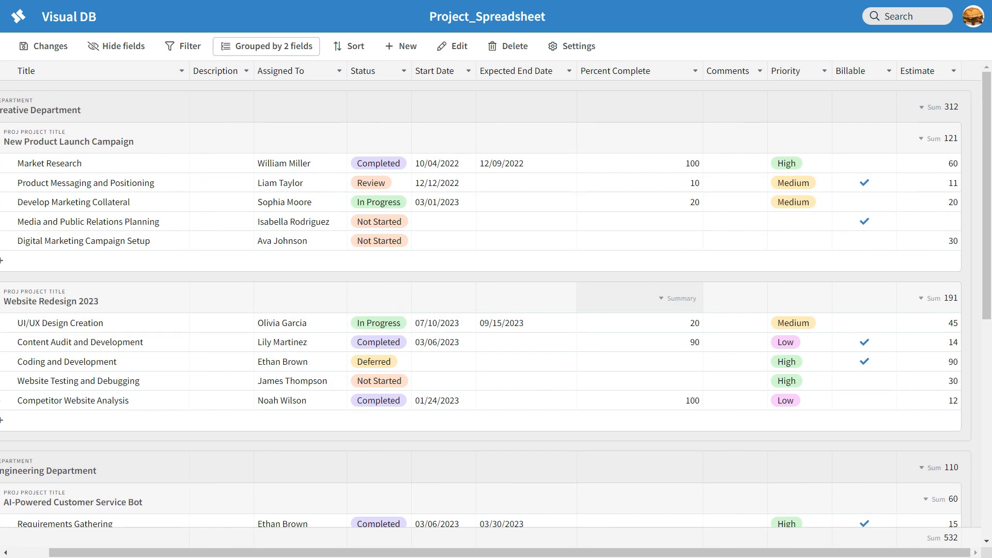
{"action": "left_click", "coordinate": [934, 107]}
{"action": "left_click", "coordinate": [915, 135]}
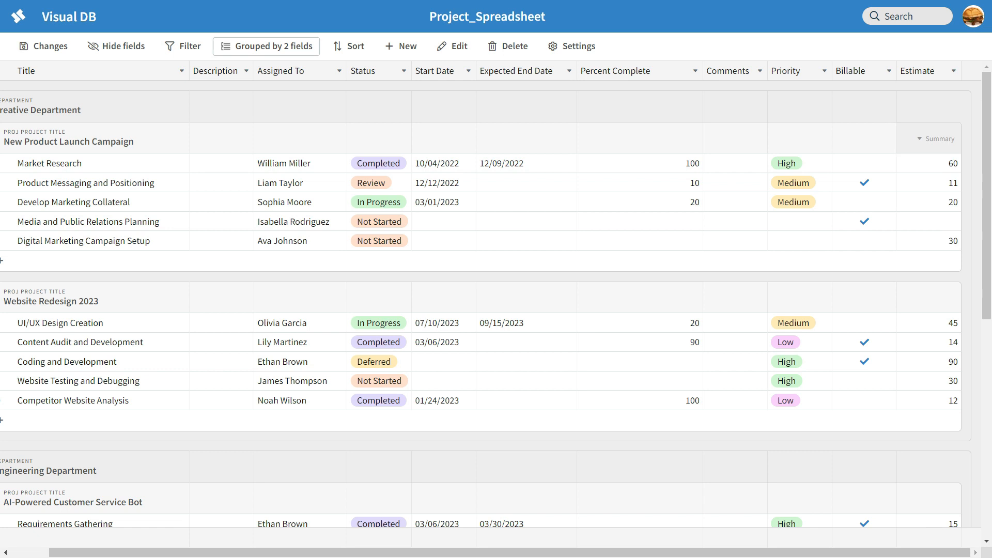
- Summarize the Estimate column with Sum for the project and department groups
{"action": "scroll", "coordinate": [807, 316], "scroll_direction": "down", "scroll_amount": 6}
{"action": "scroll", "coordinate": [807, 317], "scroll_direction": "down", "scroll_amount": 2}
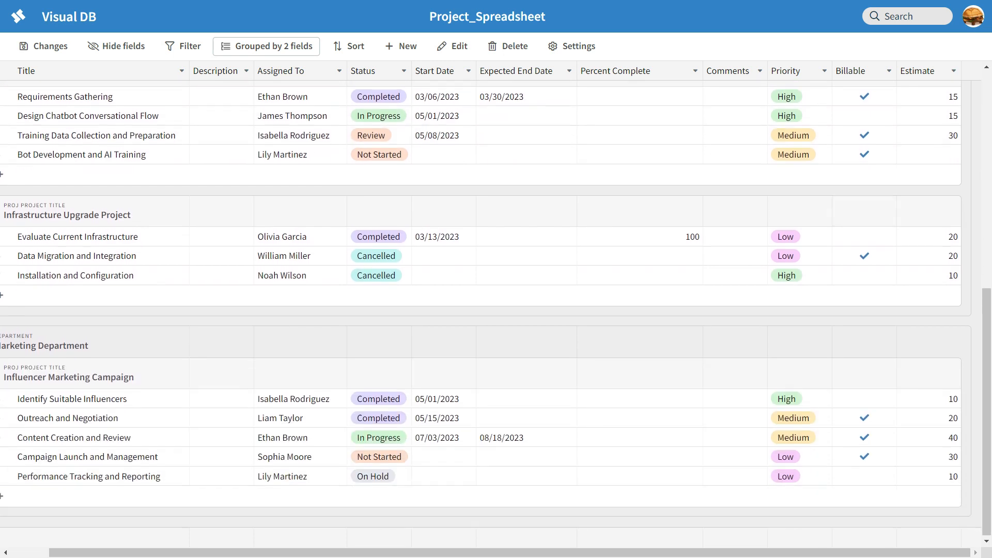
{"action": "scroll", "coordinate": [931, 373], "scroll_direction": "up", "scroll_amount": 8}
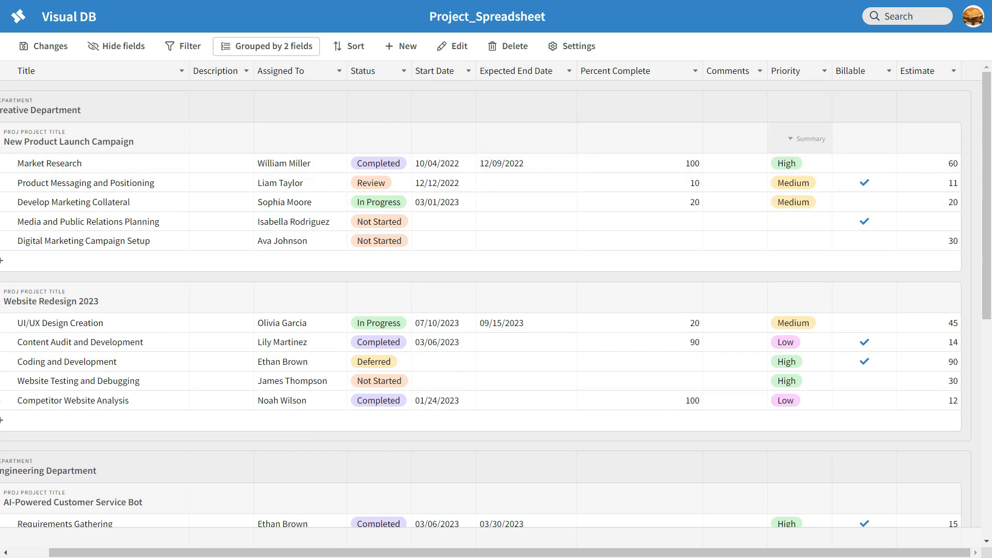
{"action": "left_click", "coordinate": [936, 139]}
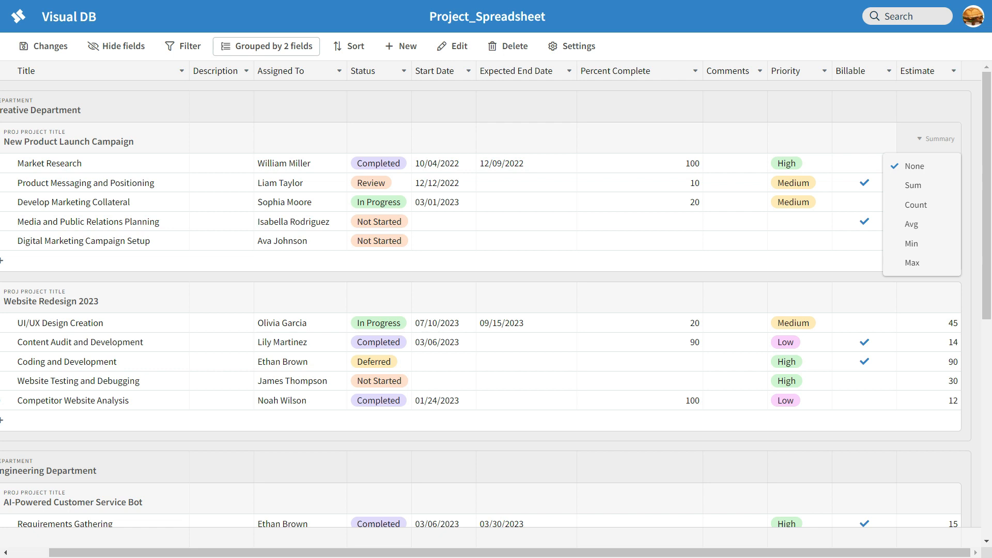
{"action": "left_click", "coordinate": [914, 185]}
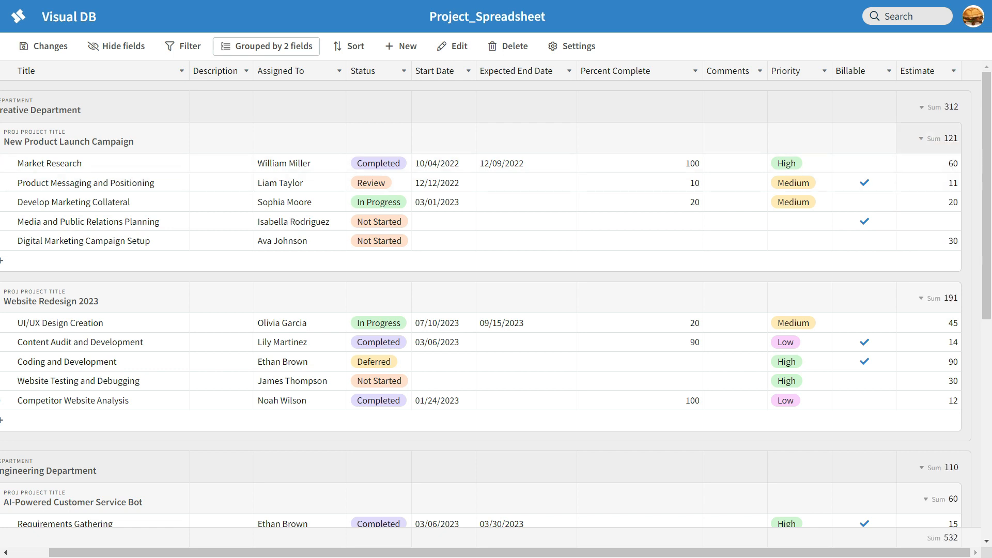
- Move the Percent Complete column ahead of Expected End Date and restore the original order of the two columns
{"action": "scroll", "coordinate": [913, 185], "scroll_direction": "down", "scroll_amount": 7}
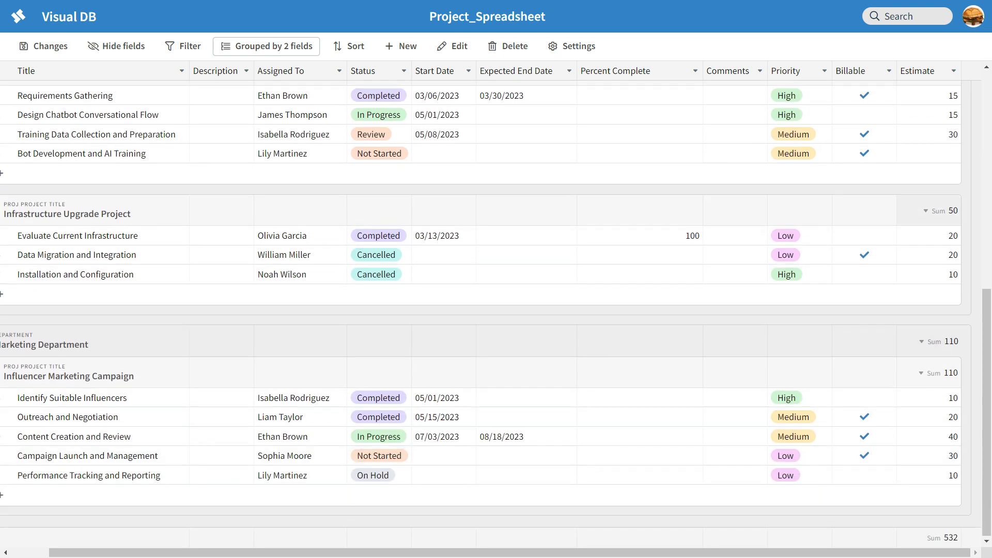
{"action": "scroll", "coordinate": [496, 299], "scroll_direction": "up", "scroll_amount": 8}
{"action": "scroll", "coordinate": [485, 303], "scroll_direction": "down", "scroll_amount": 1}
{"action": "scroll", "coordinate": [486, 303], "scroll_direction": "up", "scroll_amount": 1}
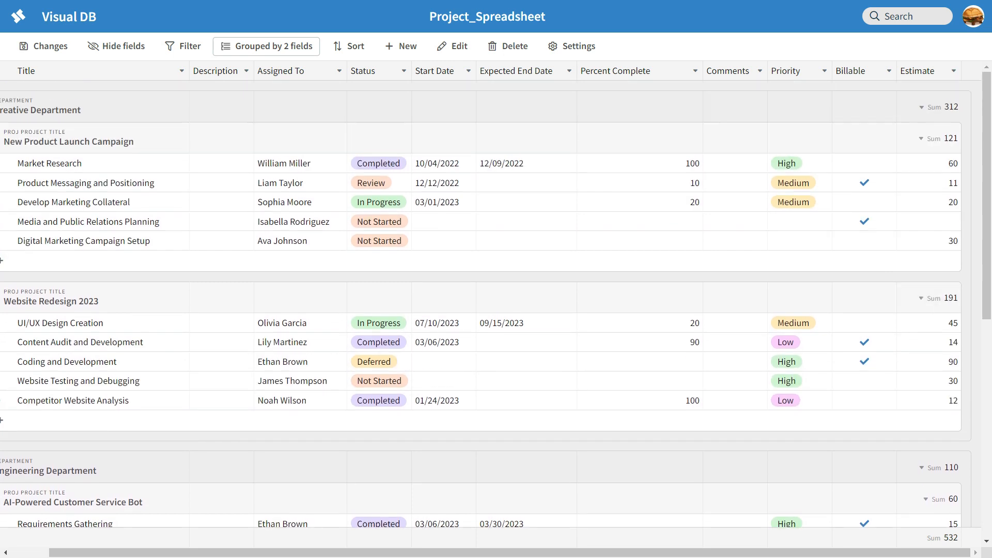
{"action": "mouse_move", "coordinate": [677, 298]}
{"action": "scroll", "coordinate": [491, 309], "scroll_direction": "left", "scroll_amount": 2}
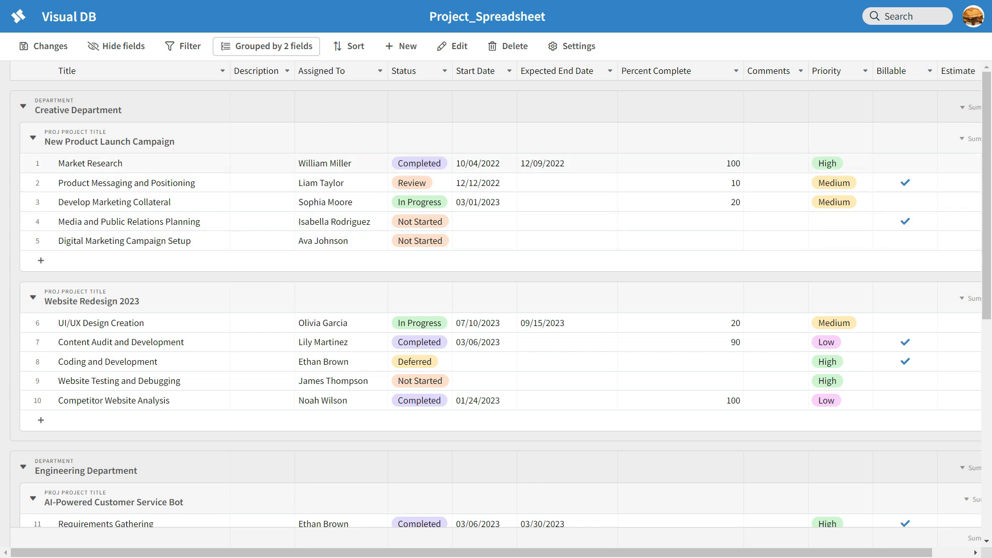
{"action": "left_click_drag", "start_coordinate": [656, 70], "coordinate": [553, 71]}
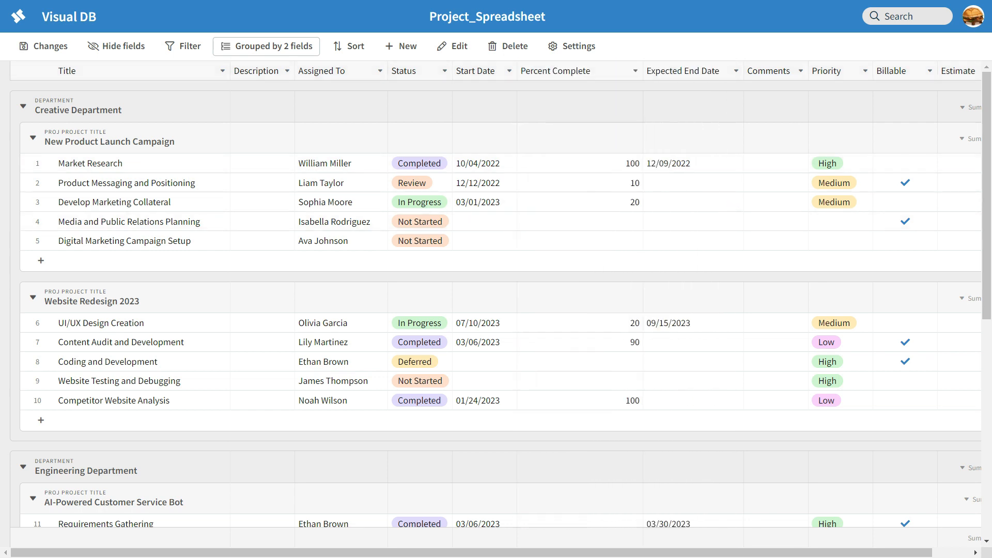
{"action": "left_click_drag", "start_coordinate": [682, 71], "coordinate": [553, 71]}
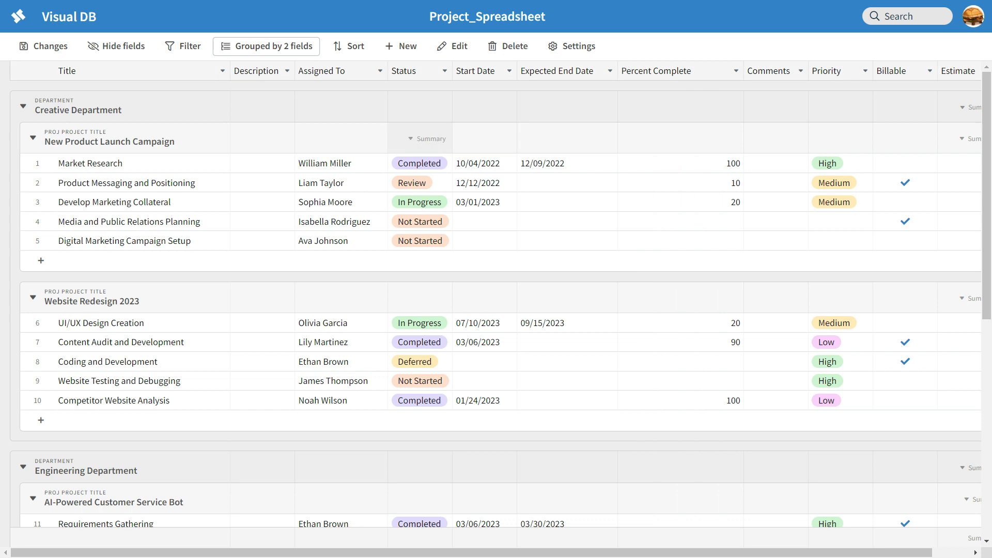
- Reorder the columns so that Assigned To, Status and Priority follow Title, ahead of Description
{"action": "left_click_drag", "start_coordinate": [336, 71], "coordinate": [244, 71]}
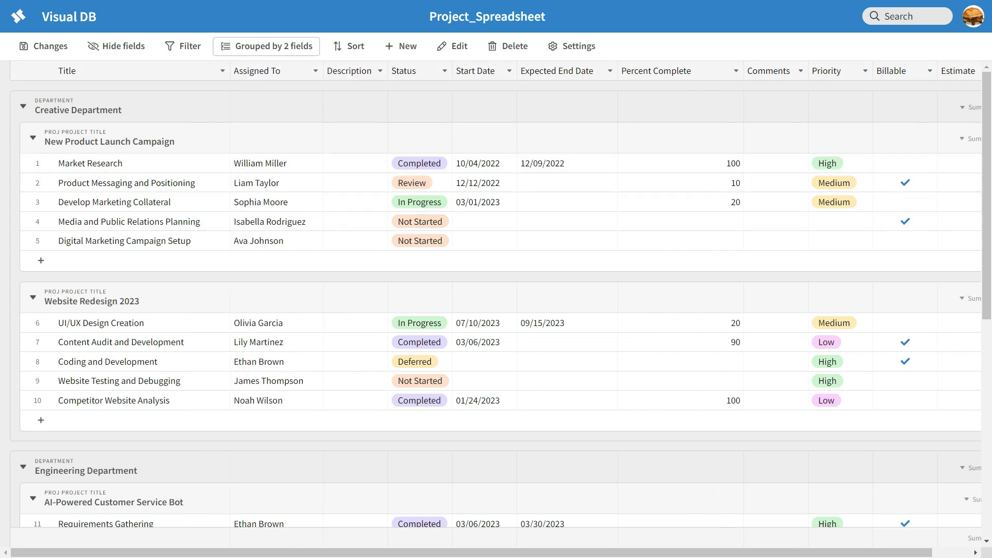
{"action": "left_click_drag", "start_coordinate": [404, 71], "coordinate": [338, 71]}
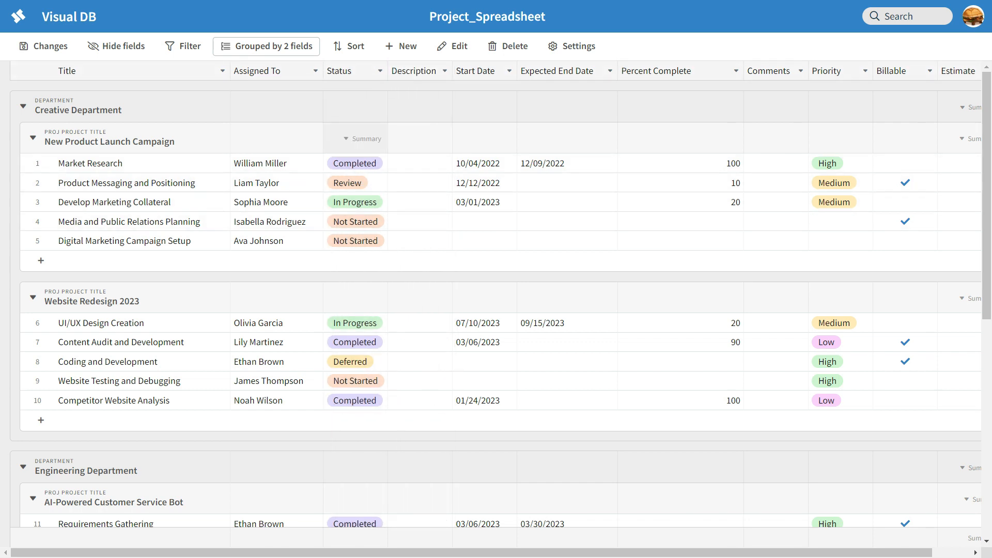
{"action": "left_click_drag", "start_coordinate": [826, 71], "coordinate": [416, 71]}
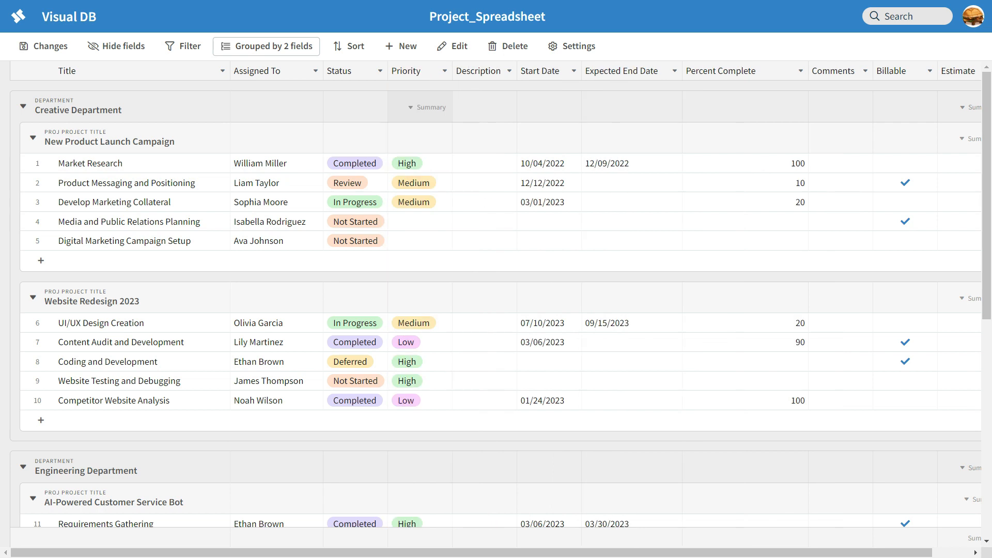
{"action": "scroll", "coordinate": [553, 210], "scroll_direction": "down", "scroll_amount": 10}
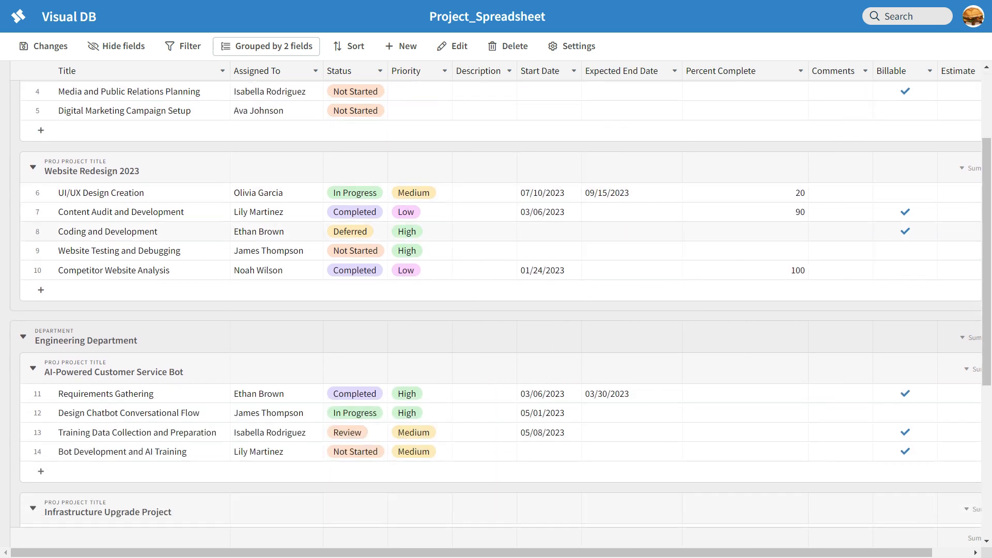
{"action": "scroll", "coordinate": [553, 210], "scroll_direction": "up", "scroll_amount": 10}
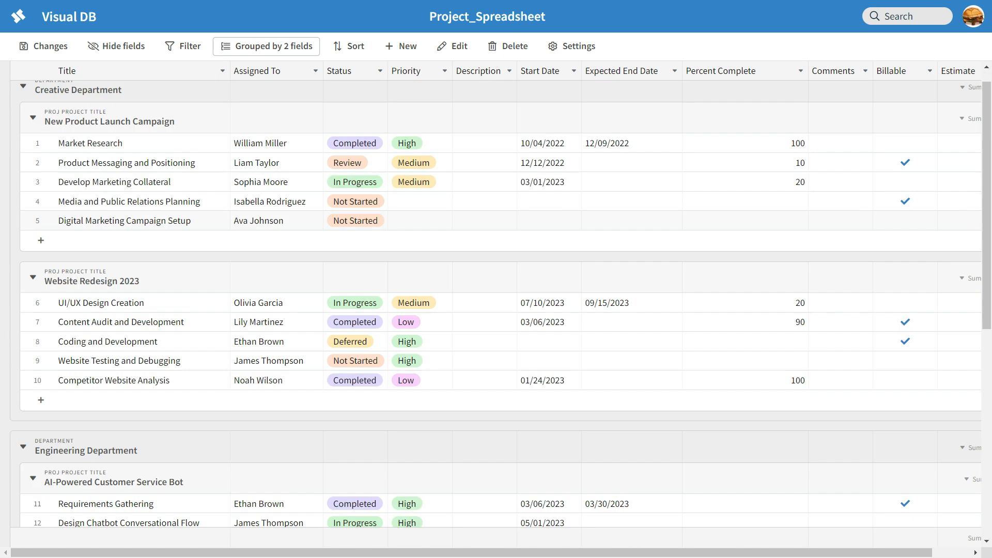